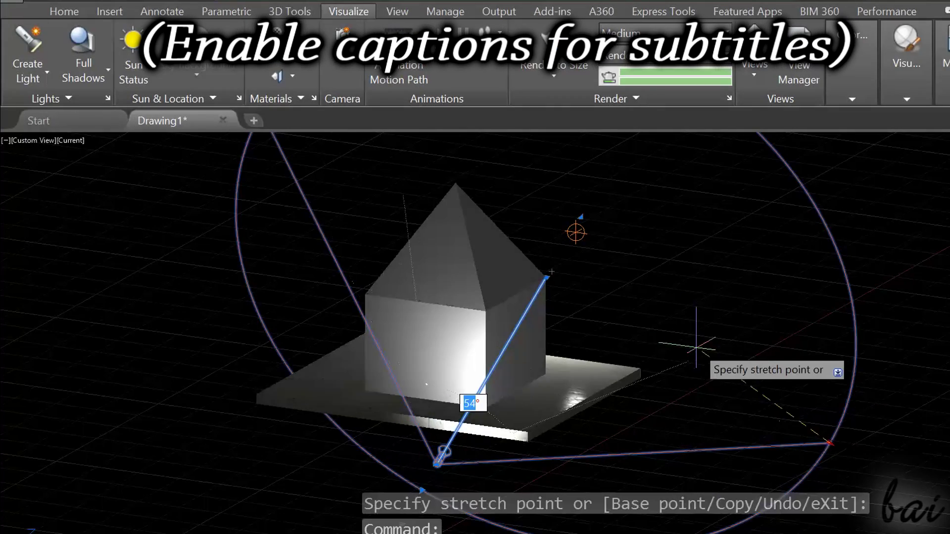
Narrow the spotlight's cone of light by grip-stretching it
{"action": "left_click", "coordinate": [683, 335]}
{"action": "left_click", "coordinate": [683, 336]}
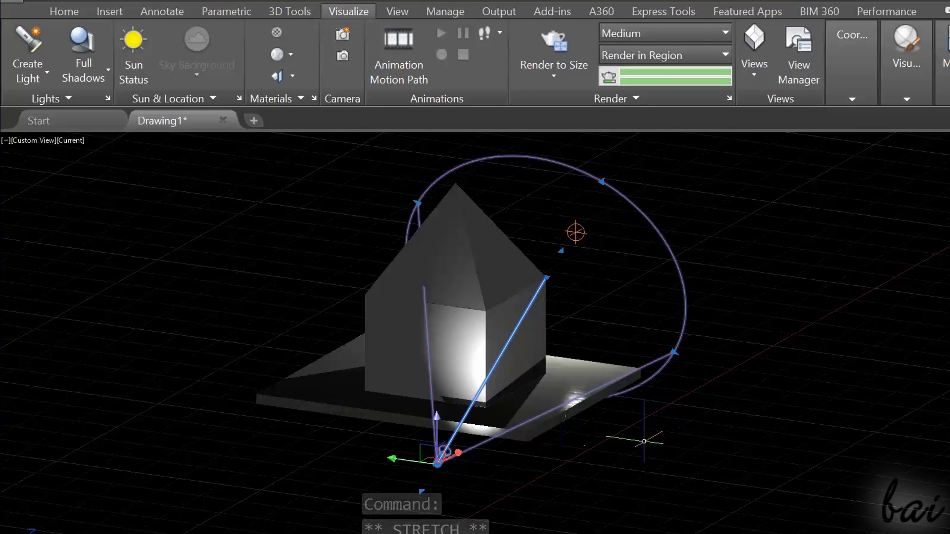
{"action": "left_click", "coordinate": [946, 393]}
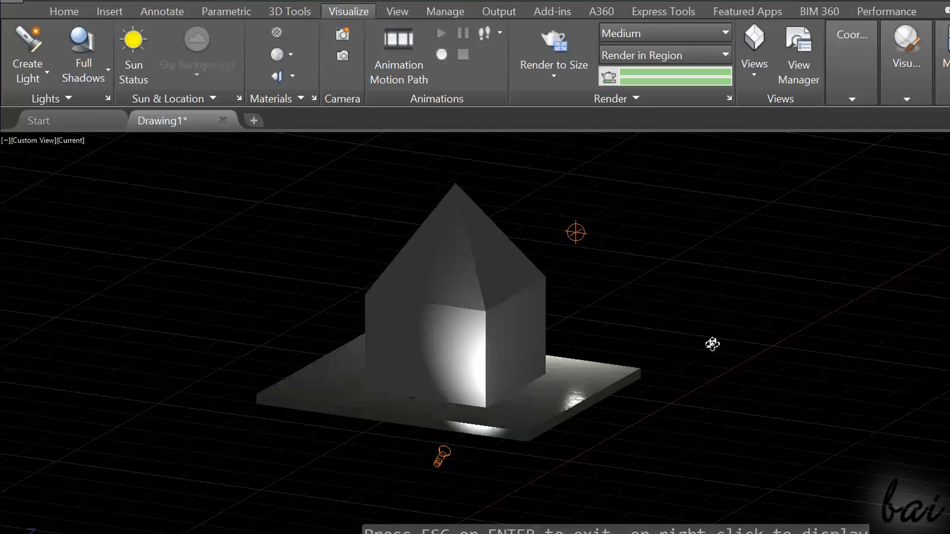
Move the sun's time to about 18:05 and tilt the view level with the house and sky
{"action": "left_click_drag", "start_coordinate": [744, 357], "coordinate": [297, 386]}
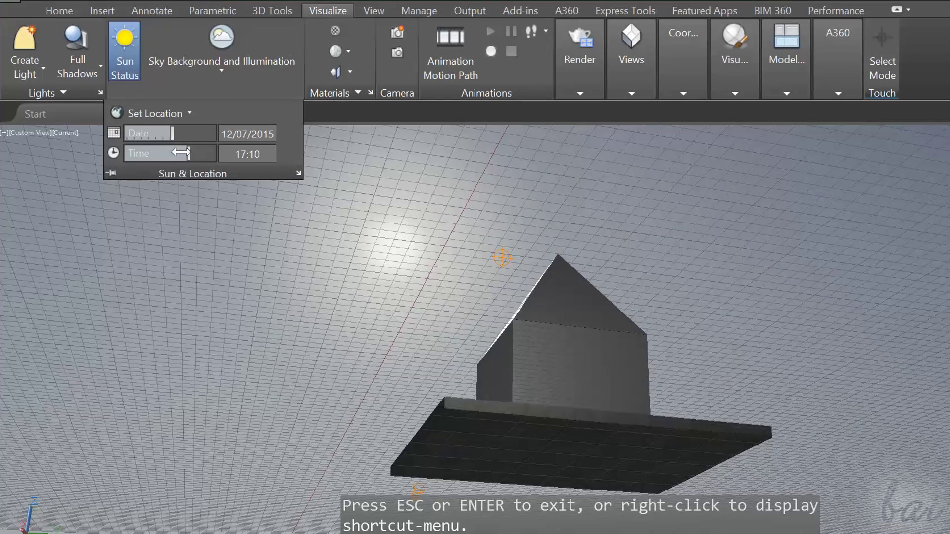
{"action": "left_click_drag", "start_coordinate": [188, 154], "coordinate": [196, 159]}
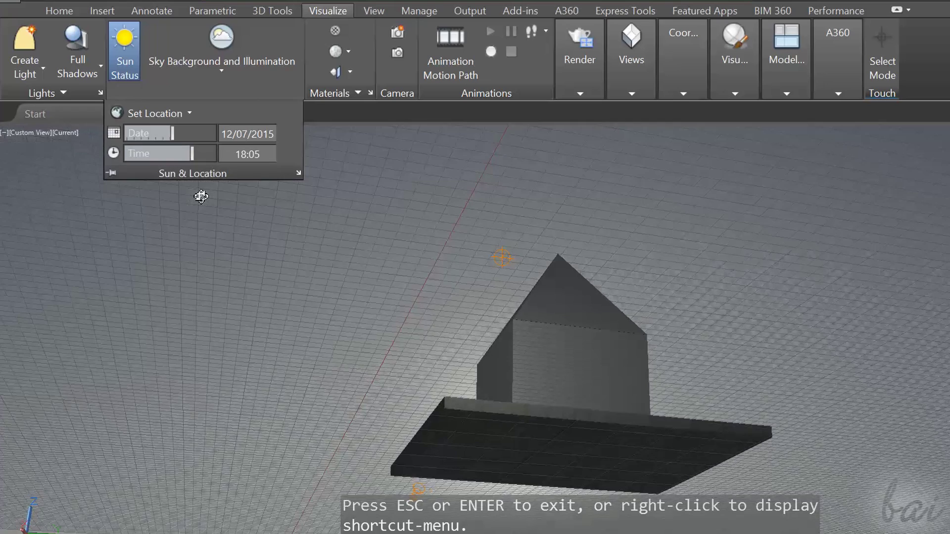
{"action": "left_click_drag", "start_coordinate": [893, 266], "coordinate": [897, 291]}
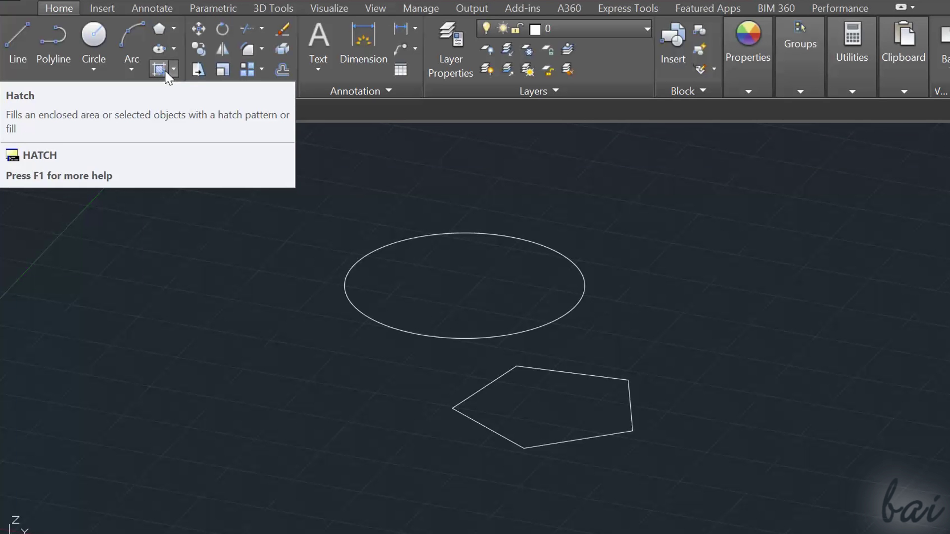
Fill the inside of the pentagon with a hatch
{"action": "left_click", "coordinate": [159, 69]}
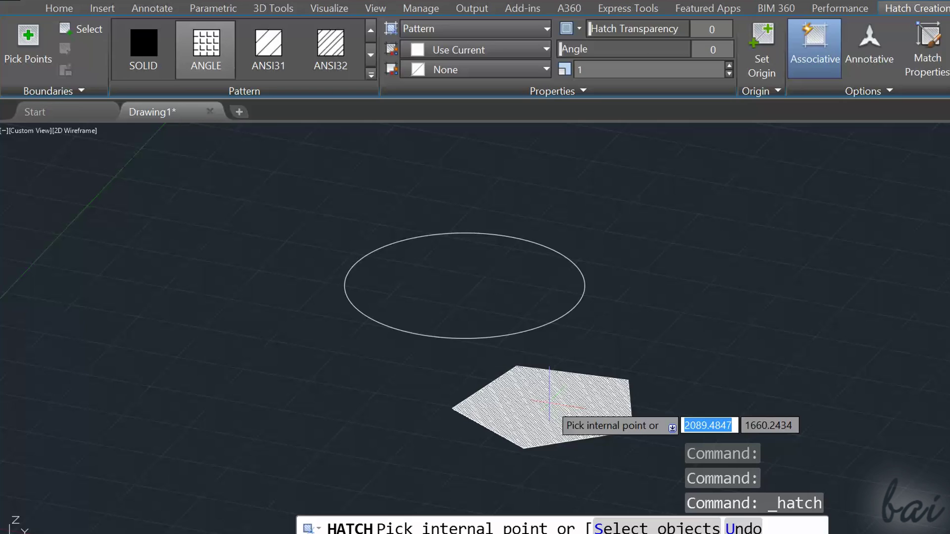
{"action": "left_click", "coordinate": [549, 381]}
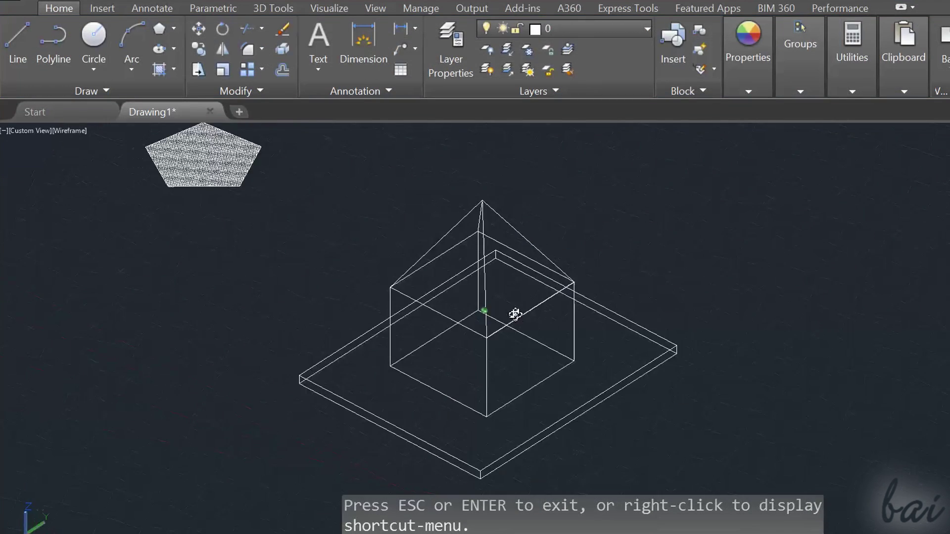
{"action": "mouse_move", "coordinate": [498, 314]}
{"action": "left_mouse_down"}
{"action": "mouse_move", "coordinate": [547, 307]}
{"action": "mouse_move", "coordinate": [522, 322]}
{"action": "mouse_move", "coordinate": [533, 319]}
{"action": "left_mouse_up"}
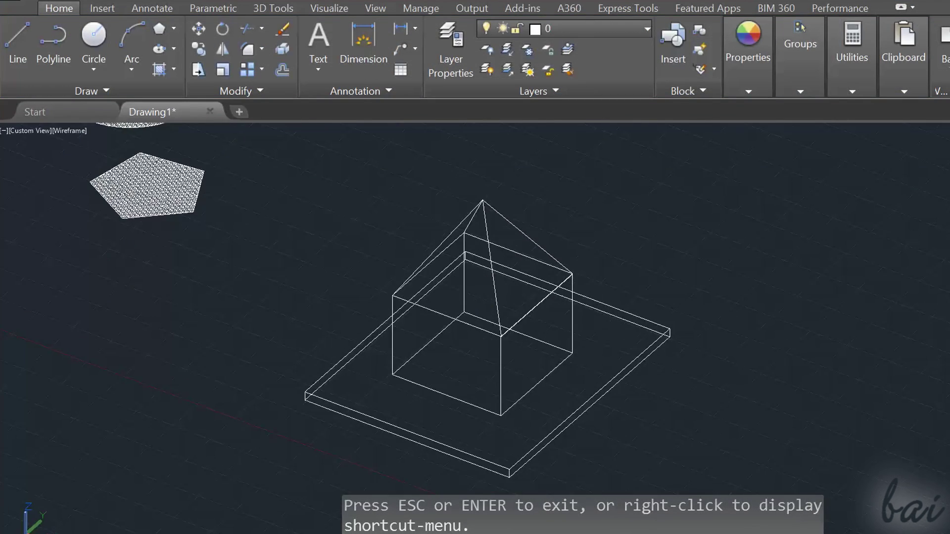
{"action": "key", "text": "Escape"}
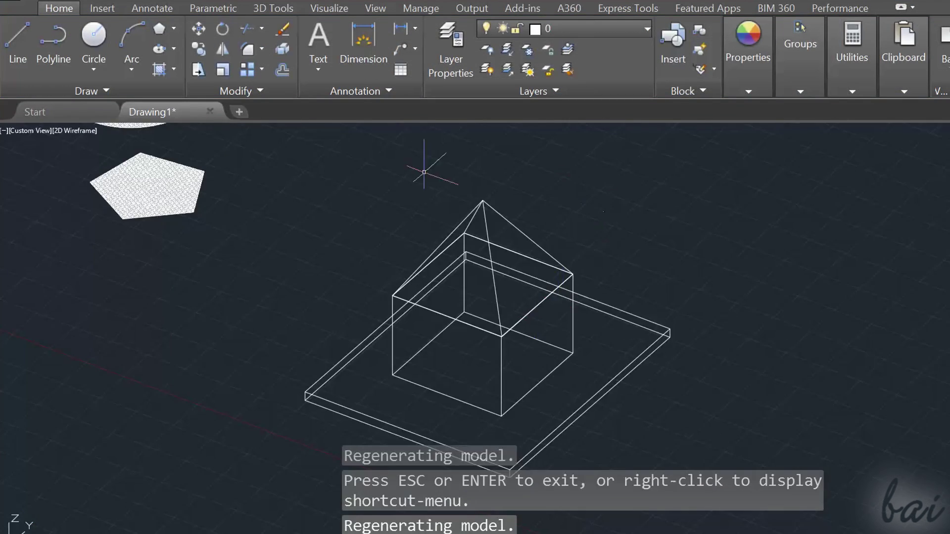
Hatch the square under the house with the red-and-yellow ANGLE pattern and move it off to the right
{"action": "left_click", "coordinate": [158, 69]}
{"action": "left_click", "coordinate": [603, 350]}
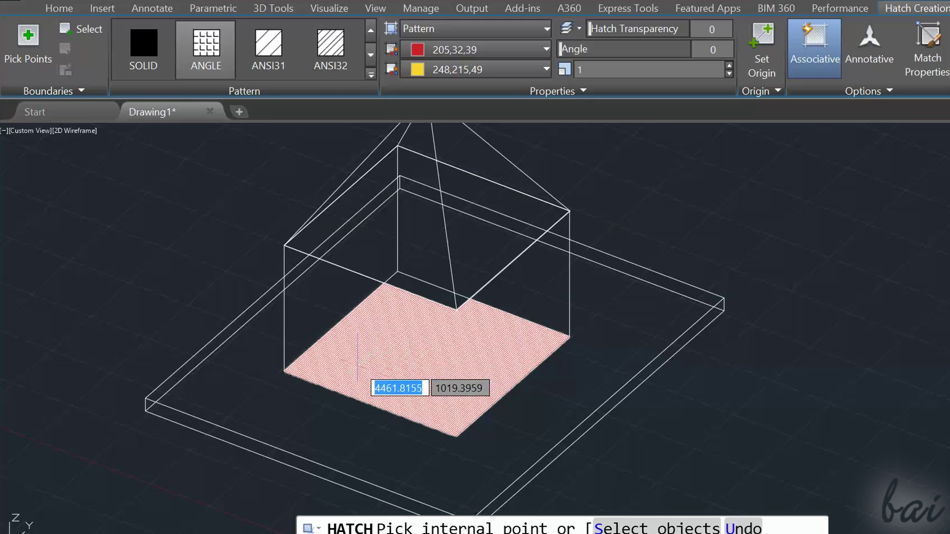
{"action": "left_click", "coordinate": [350, 244]}
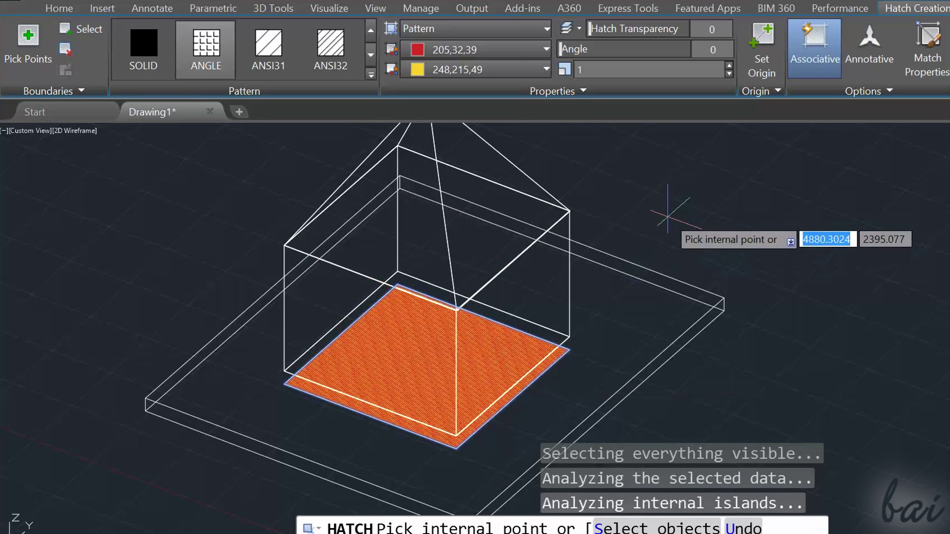
{"action": "key", "text": "Escape"}
{"action": "left_click", "coordinate": [490, 349]}
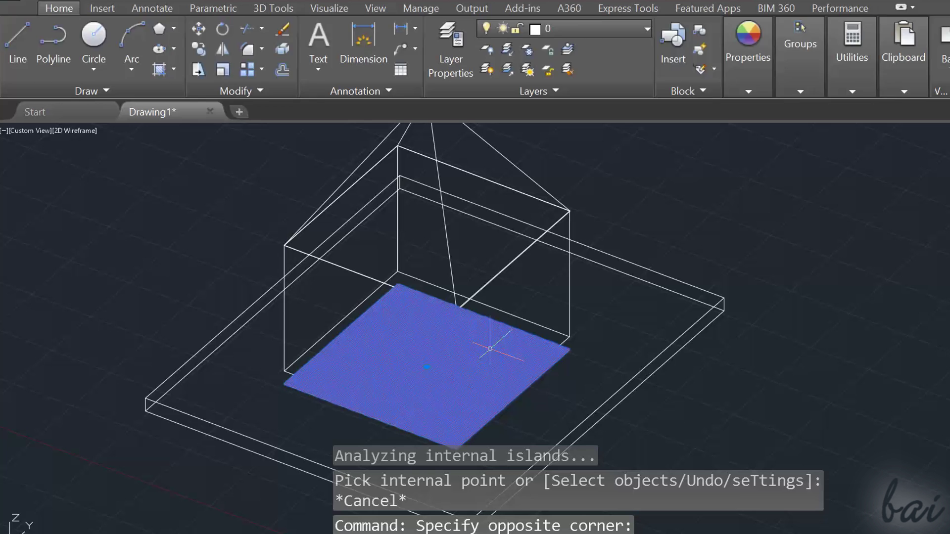
{"action": "left_click", "coordinate": [427, 366]}
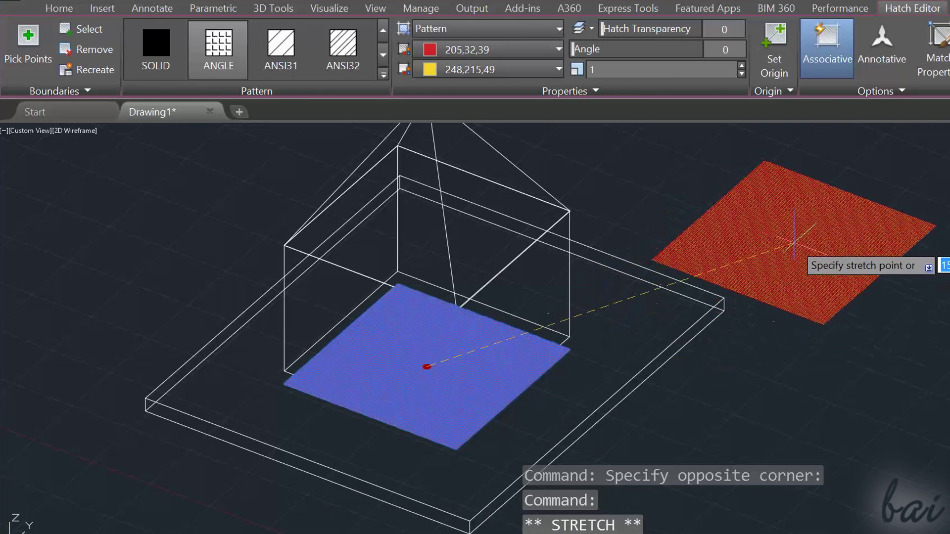
{"action": "left_click", "coordinate": [793, 241]}
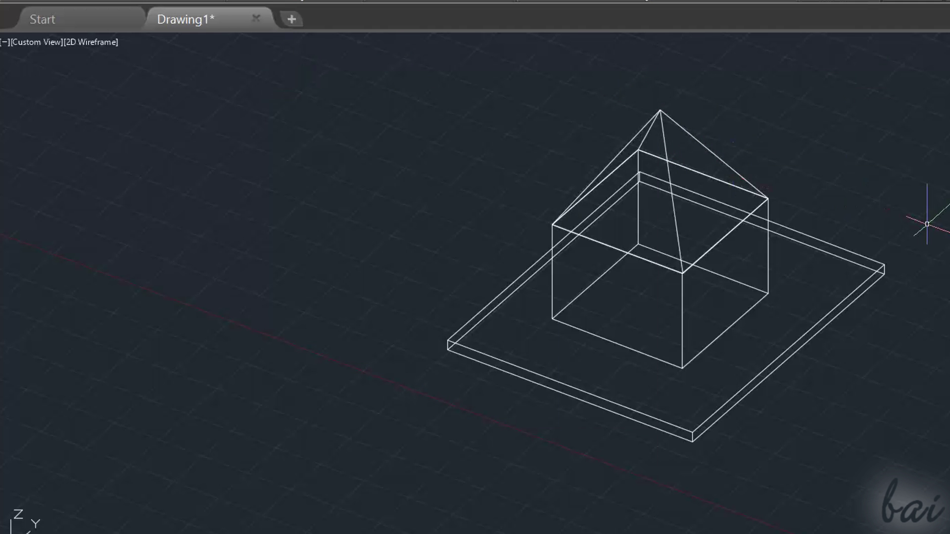
Switch the viewport to the Realistic visual style, viewing the house from a lower front angle
{"action": "left_click", "coordinate": [91, 42]}
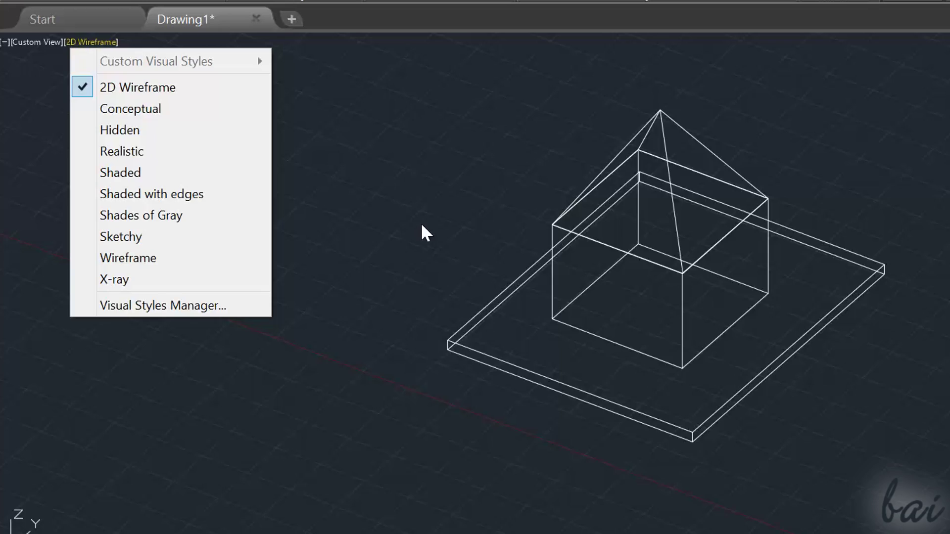
{"action": "left_click", "coordinate": [122, 151]}
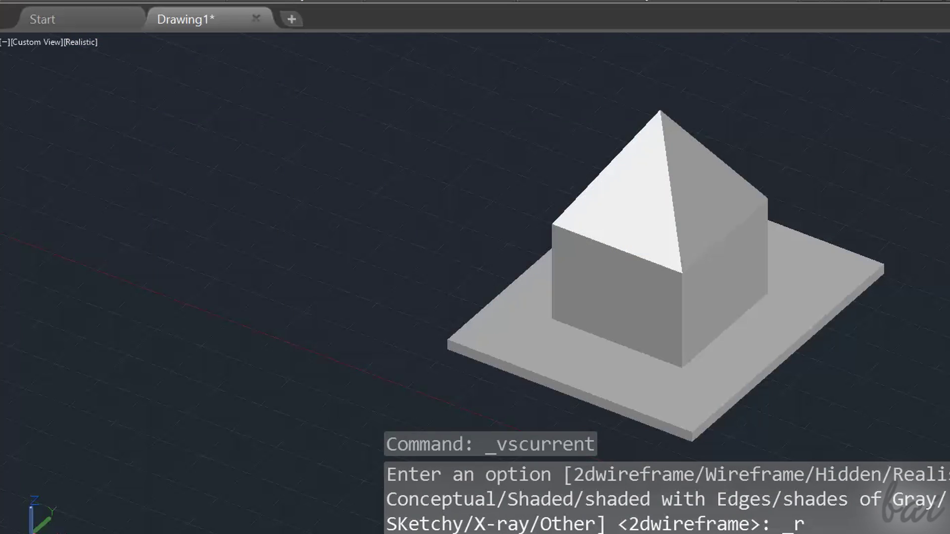
{"action": "middle_click_drag", "start_coordinate": [885, 297], "coordinate": [800, 259], "text": "shift"}
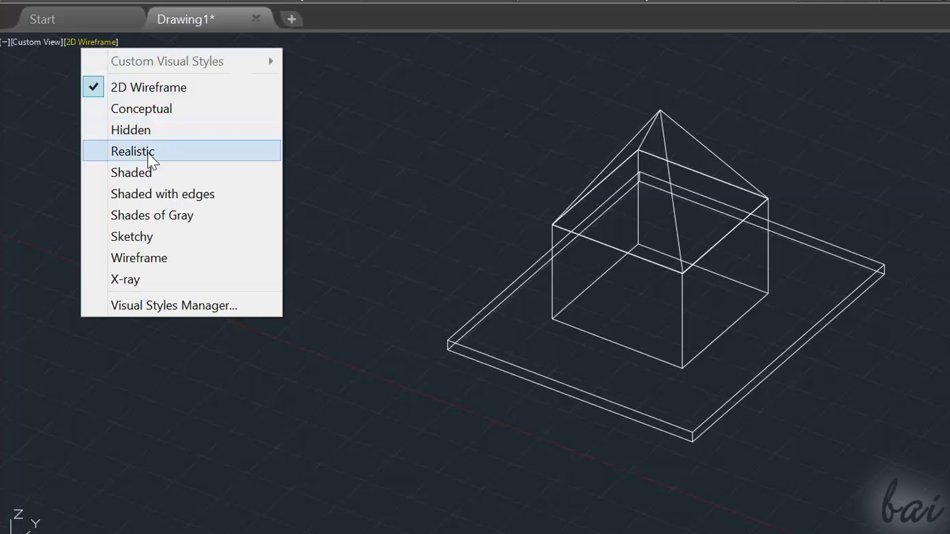
{"action": "left_click", "coordinate": [148, 152]}
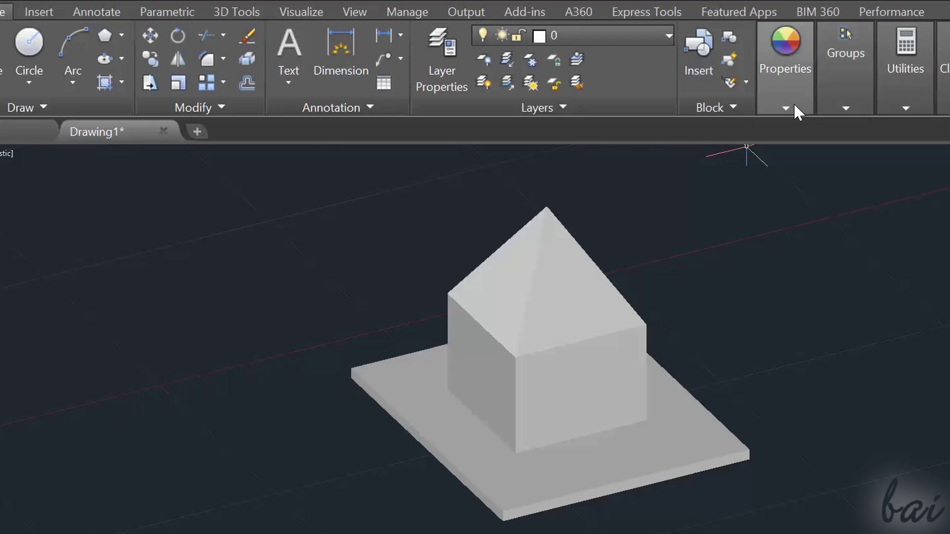
Colour the roof pyramid blue, then return the viewport to the Wireframe visual style
{"action": "left_click", "coordinate": [794, 105]}
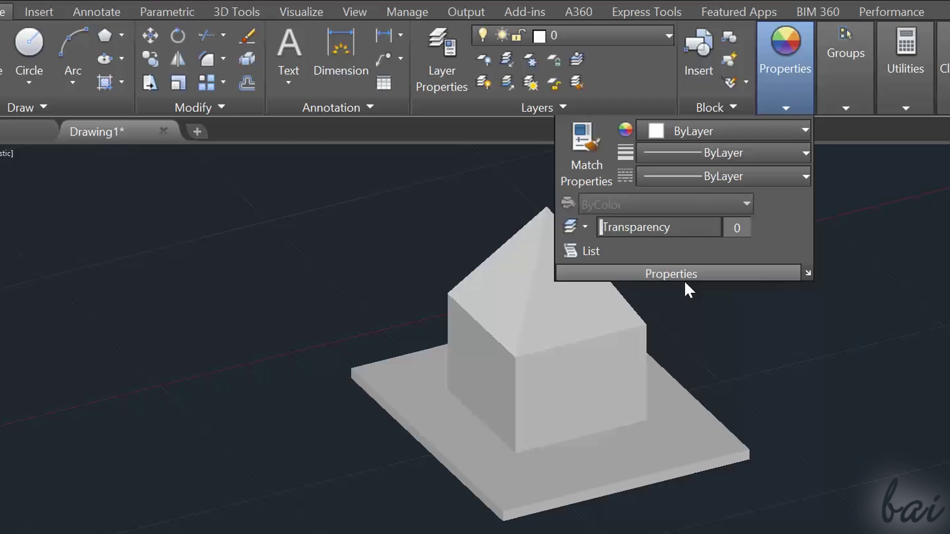
{"action": "left_click", "coordinate": [574, 297]}
{"action": "mouse_move", "coordinate": [785, 99]}
{"action": "left_click", "coordinate": [755, 131]}
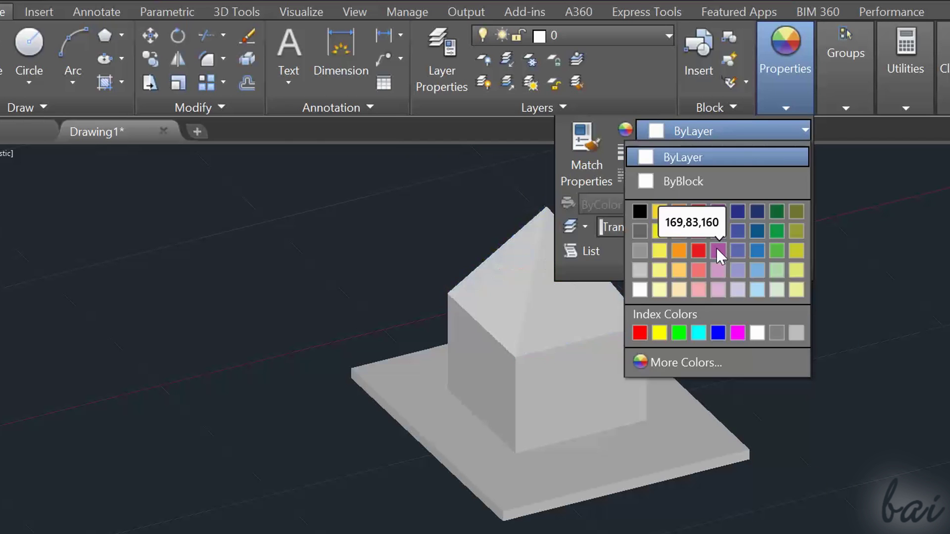
{"action": "left_click", "coordinate": [762, 249]}
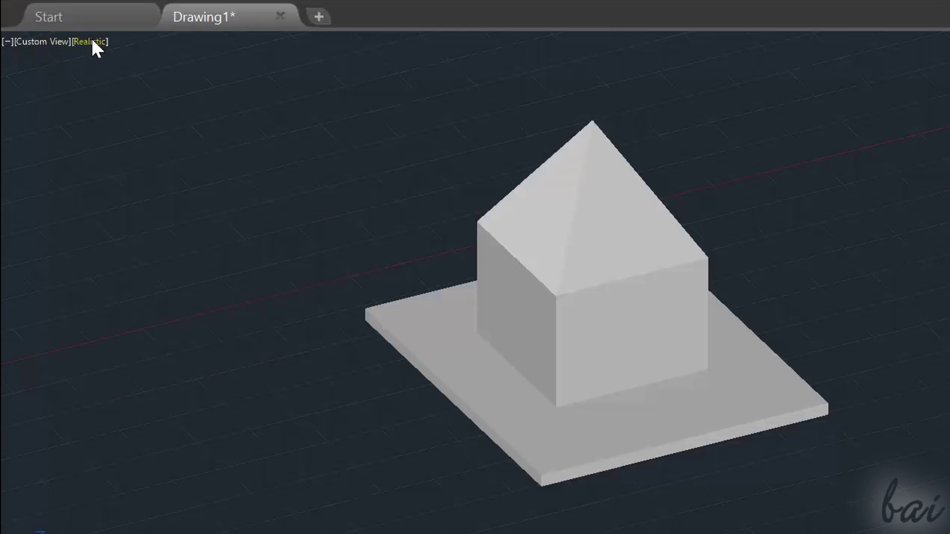
{"action": "left_click", "coordinate": [90, 40]}
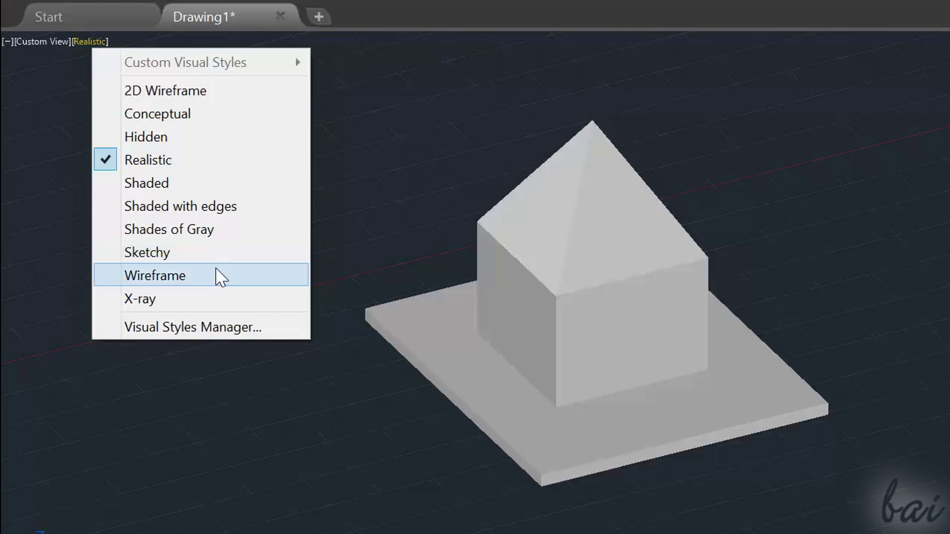
{"action": "left_click", "coordinate": [219, 277]}
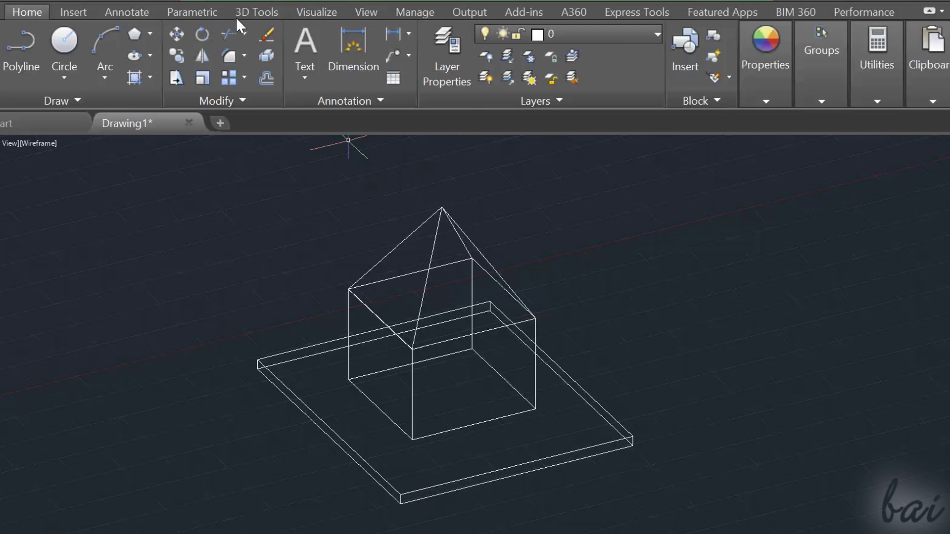
Start Color Edges on the Solid tab and select three sloping edges of the roof pyramid
{"action": "left_click", "coordinate": [255, 9]}
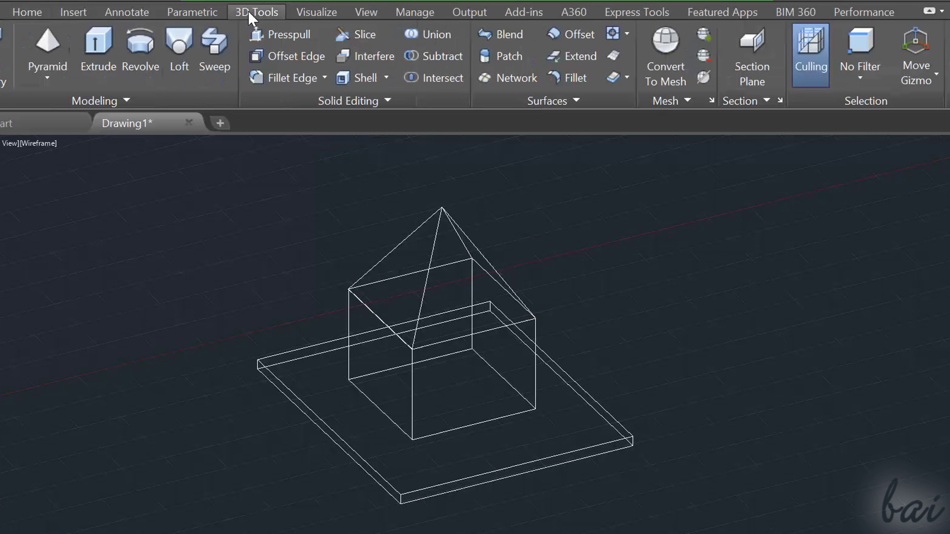
{"action": "left_click", "coordinate": [382, 99]}
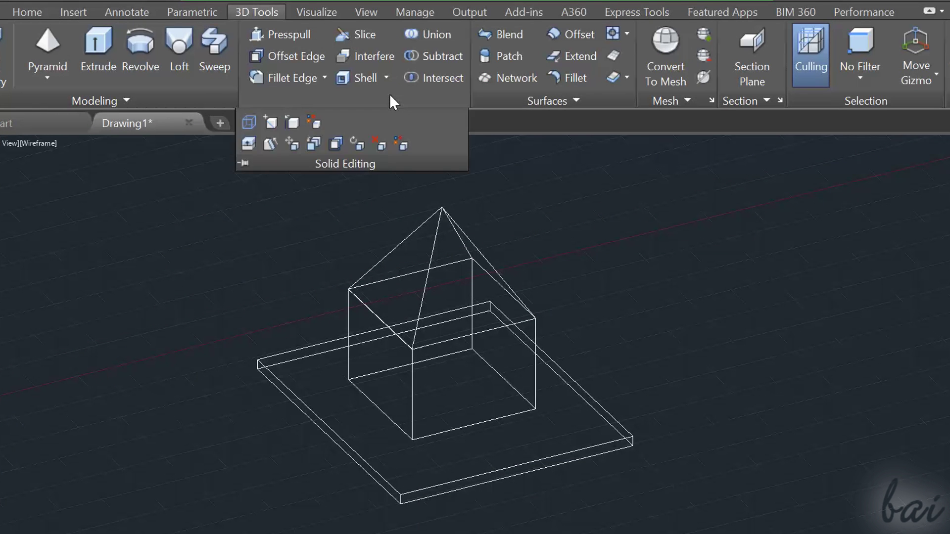
{"action": "left_click", "coordinate": [315, 127]}
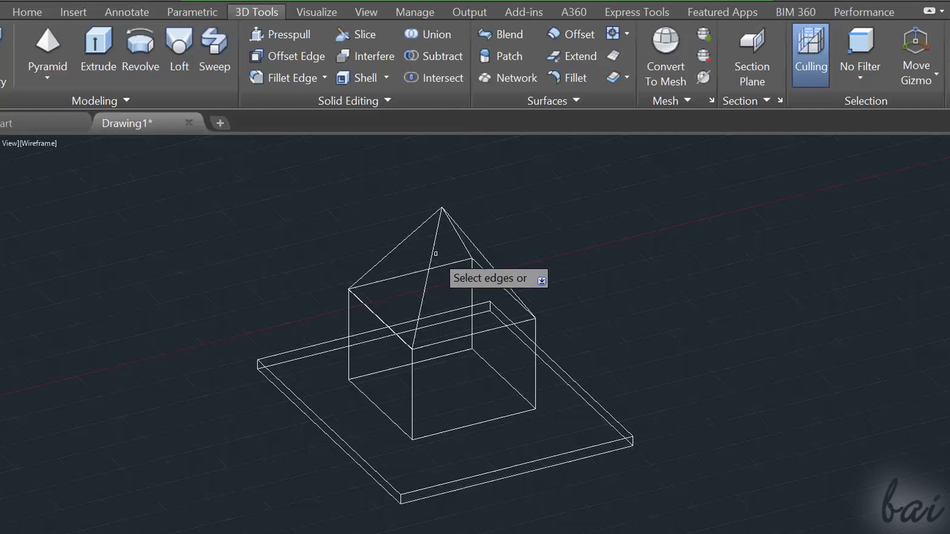
{"action": "left_click", "coordinate": [422, 300]}
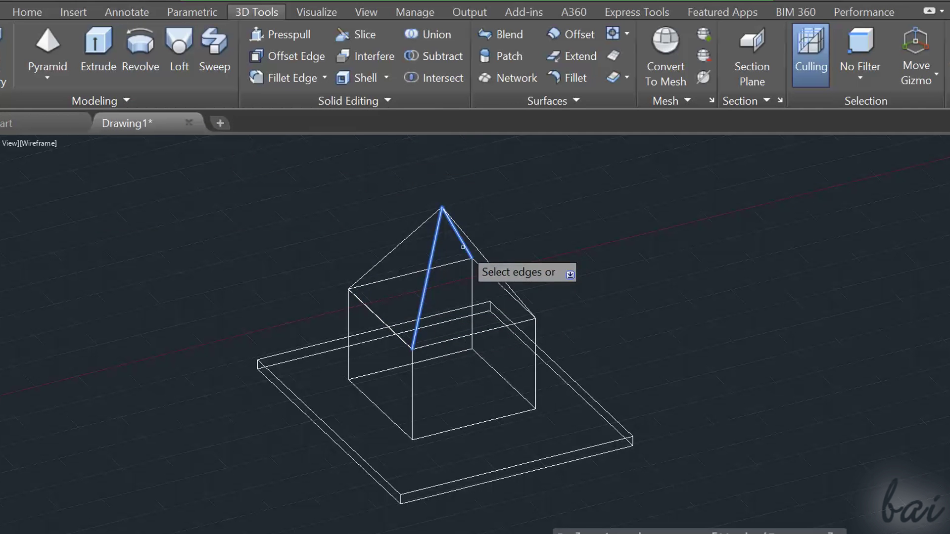
{"action": "left_click", "coordinate": [492, 270]}
{"action": "left_click", "coordinate": [375, 263]}
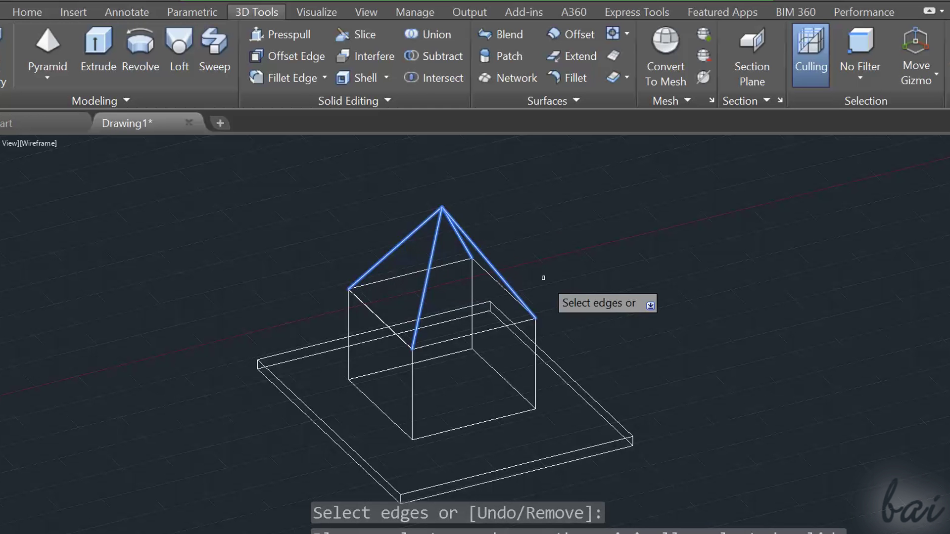
{"action": "key", "text": "Return"}
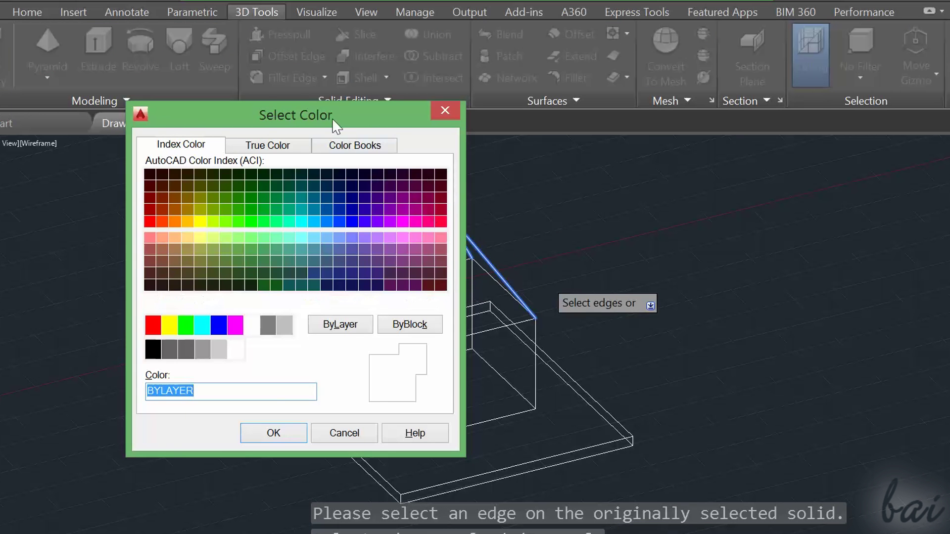
Choose cyan, index colour 130, in Select Color and apply it to the roof edges
{"action": "left_click_drag", "start_coordinate": [335, 126], "coordinate": [815, 155]}
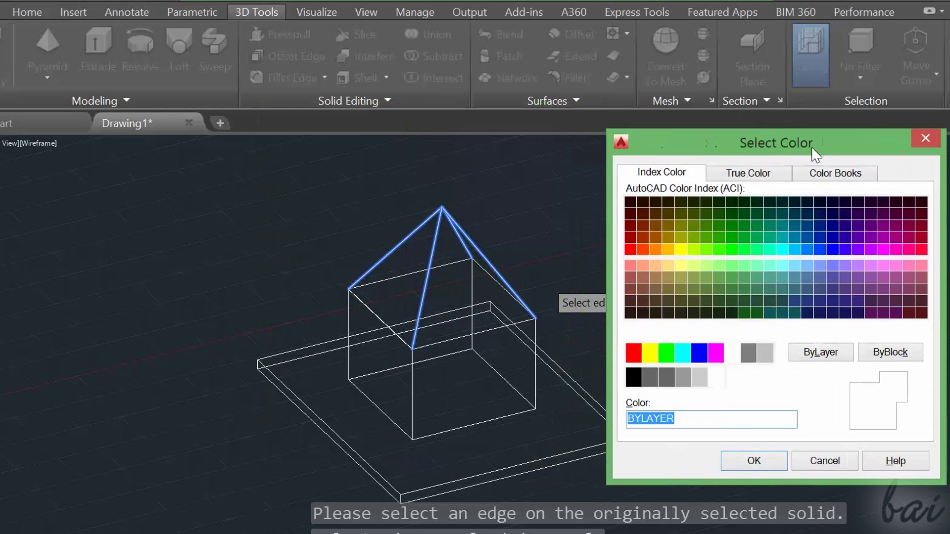
{"action": "left_click", "coordinate": [642, 250]}
{"action": "left_click", "coordinate": [705, 226]}
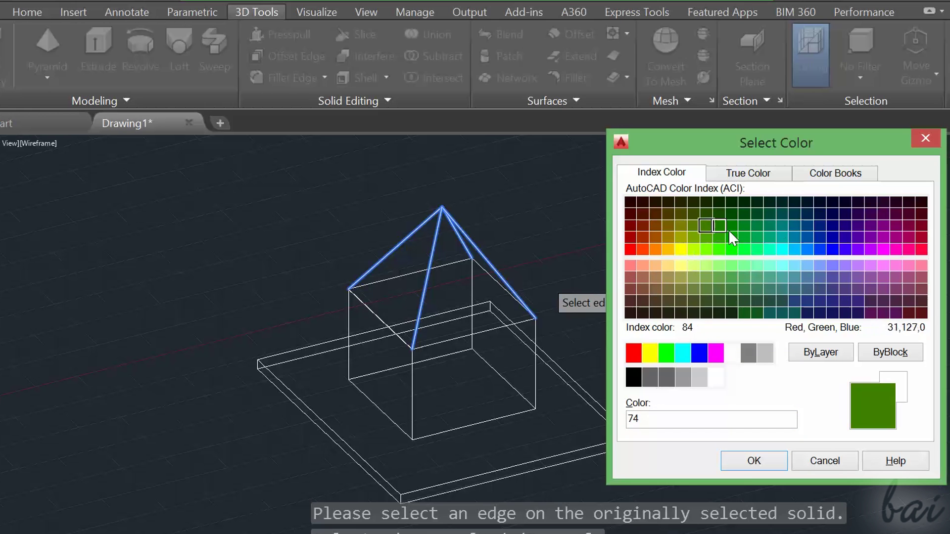
{"action": "left_click", "coordinate": [781, 249]}
{"action": "left_click", "coordinate": [833, 225]}
{"action": "left_click", "coordinate": [834, 239]}
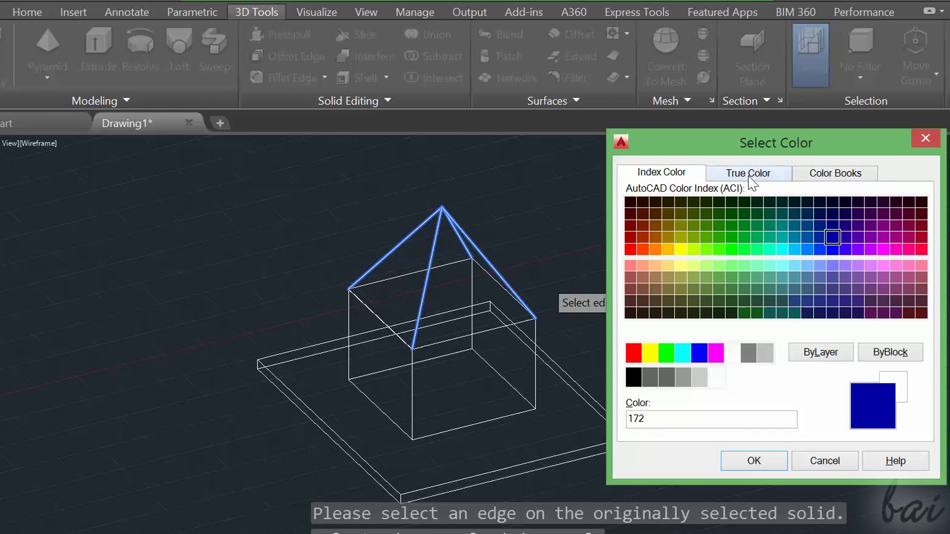
{"action": "left_click", "coordinate": [757, 174]}
{"action": "left_click", "coordinate": [715, 257]}
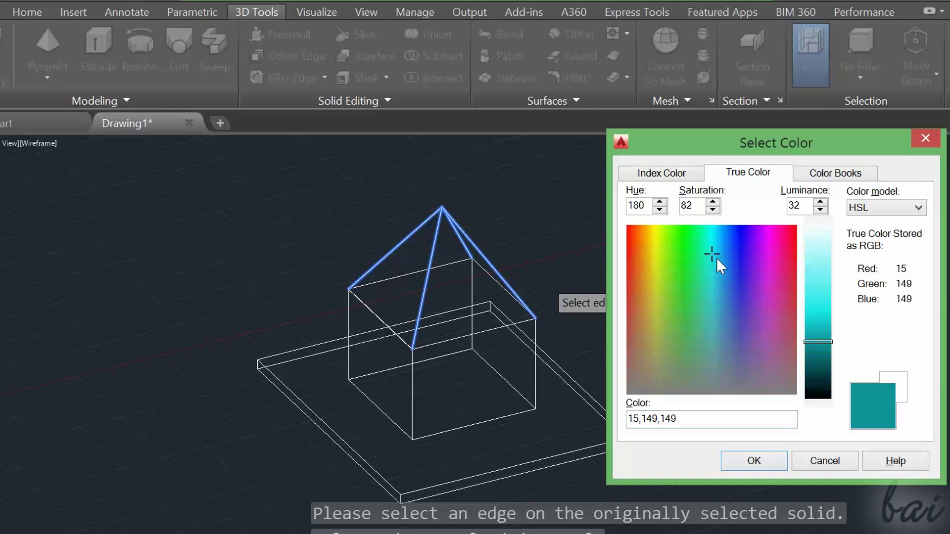
{"action": "left_click_drag", "start_coordinate": [716, 256], "coordinate": [622, 250]}
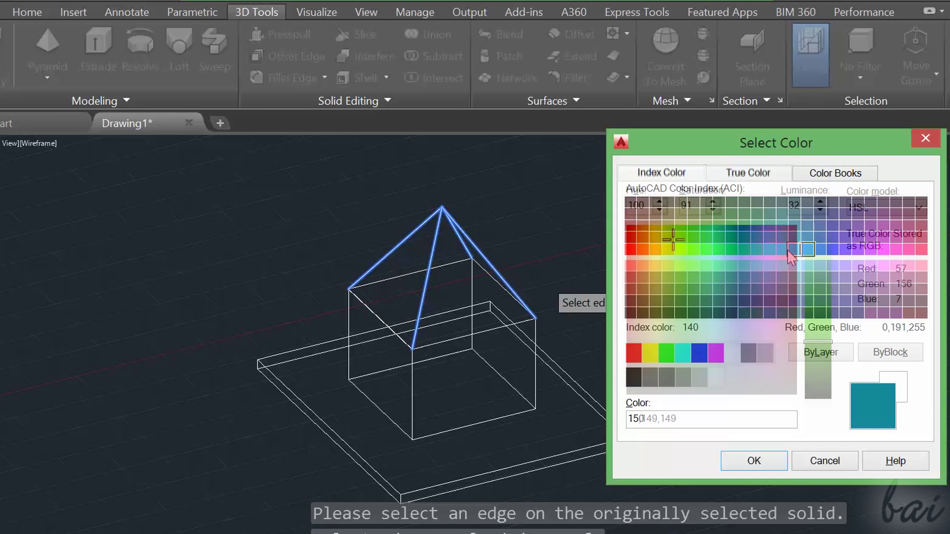
{"action": "left_click", "coordinate": [789, 249]}
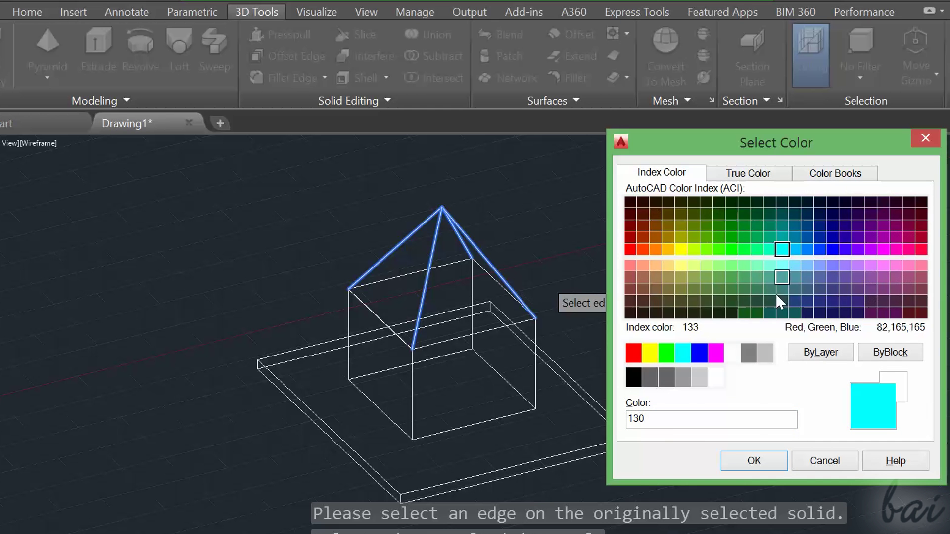
{"action": "left_click", "coordinate": [754, 461]}
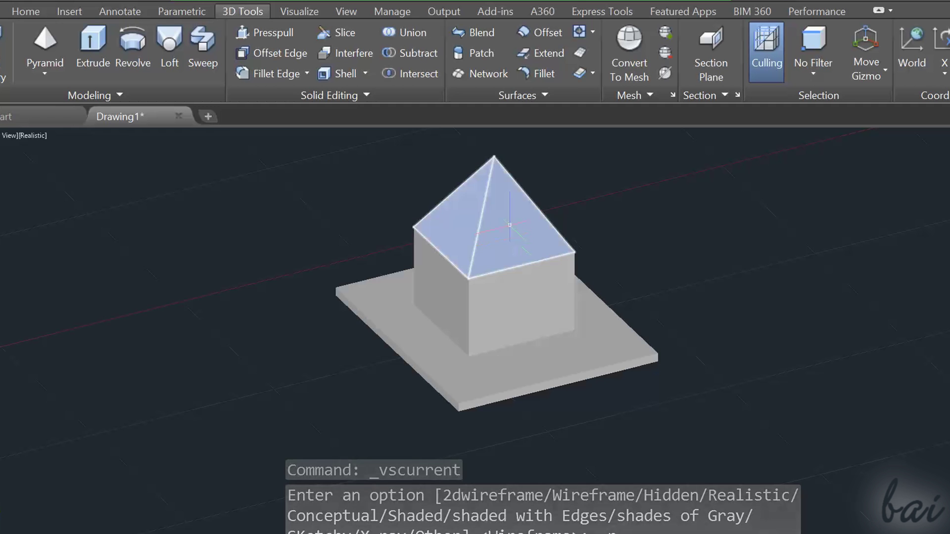
Colour the base's top face green, index colour 70, with Color Faces
{"action": "scroll", "coordinate": [554, 249], "scroll_direction": "up", "scroll_amount": 3}
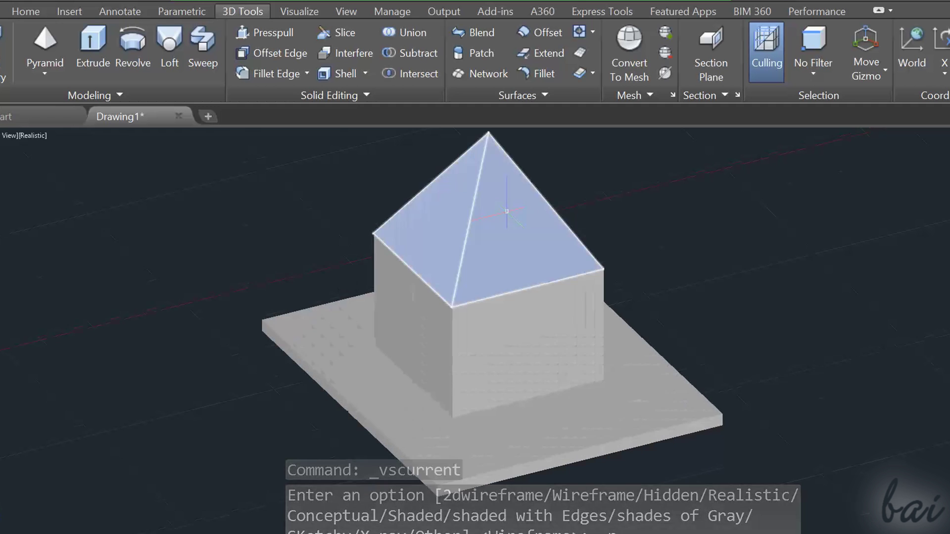
{"action": "left_click", "coordinate": [524, 236]}
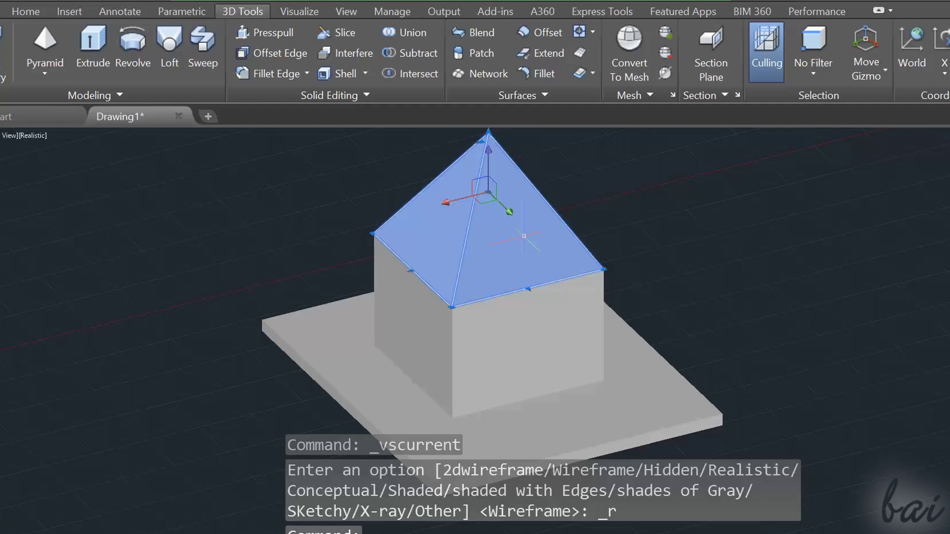
{"action": "left_click", "coordinate": [367, 94]}
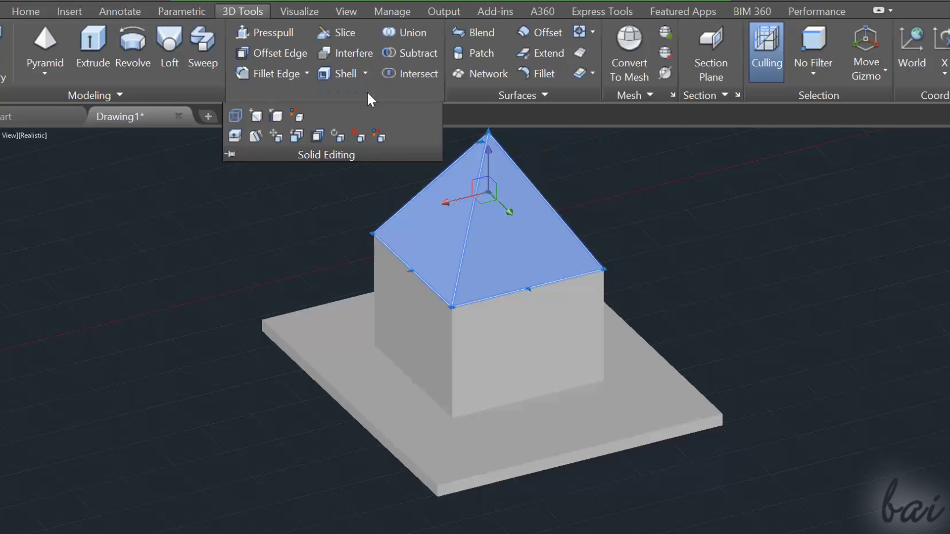
{"action": "left_click", "coordinate": [380, 137]}
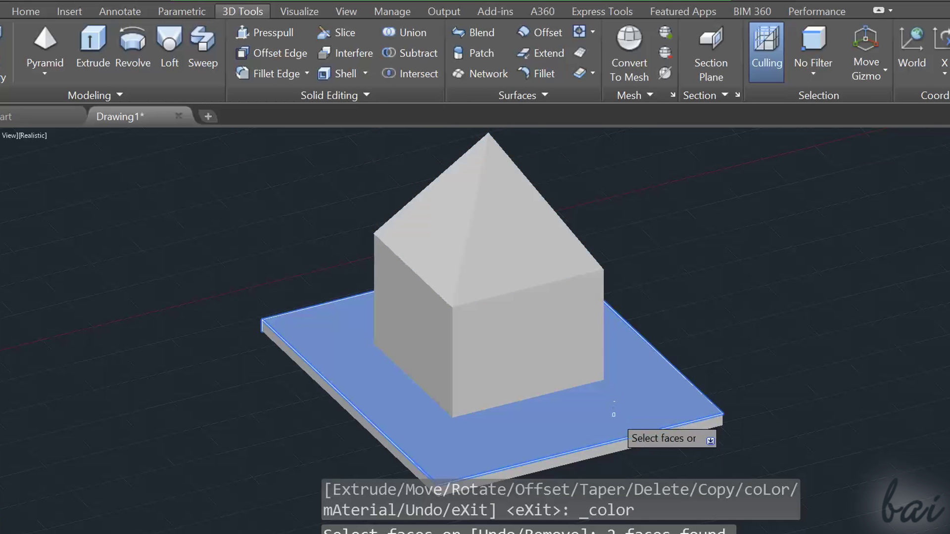
{"action": "key", "text": "Return"}
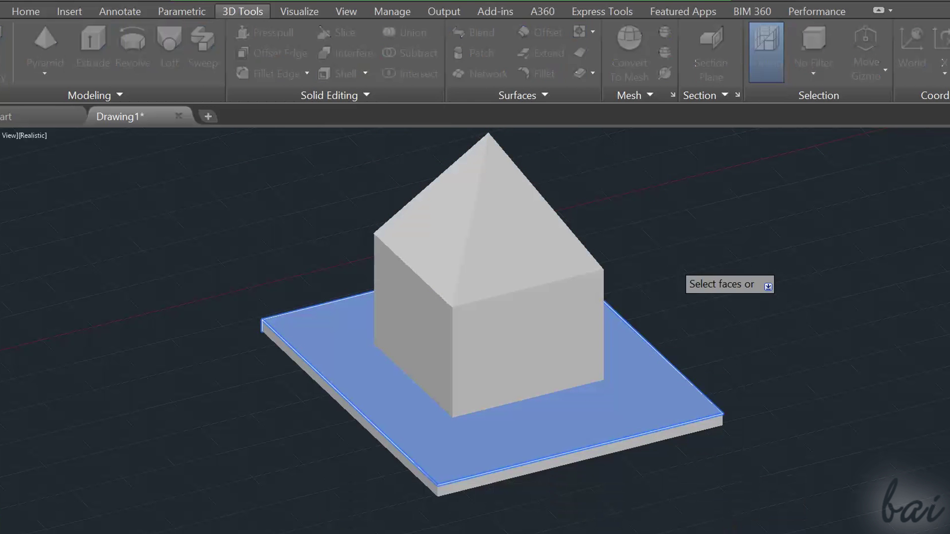
{"action": "left_click", "coordinate": [680, 235]}
{"action": "left_click", "coordinate": [668, 236]}
{"action": "left_click", "coordinate": [712, 436]}
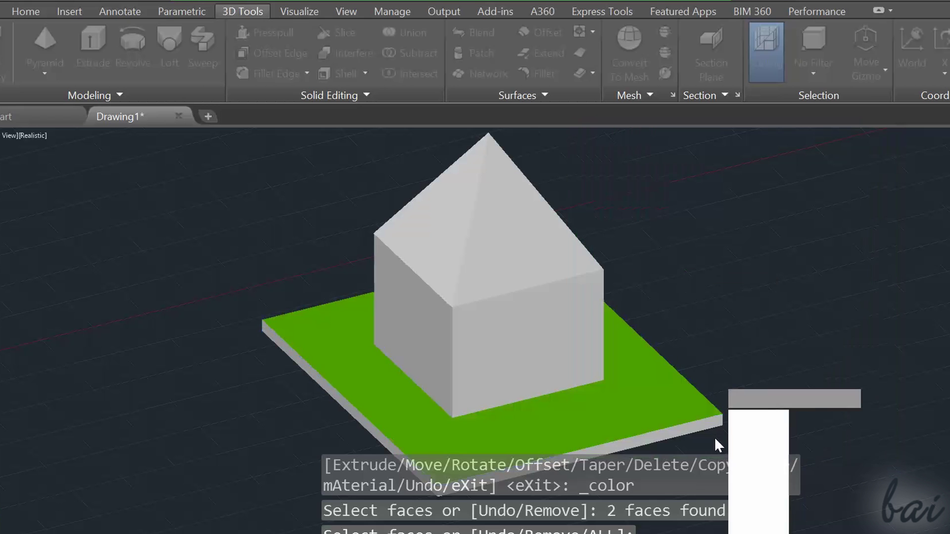
{"action": "key", "text": "Escape"}
{"action": "key", "text": "Escape"}
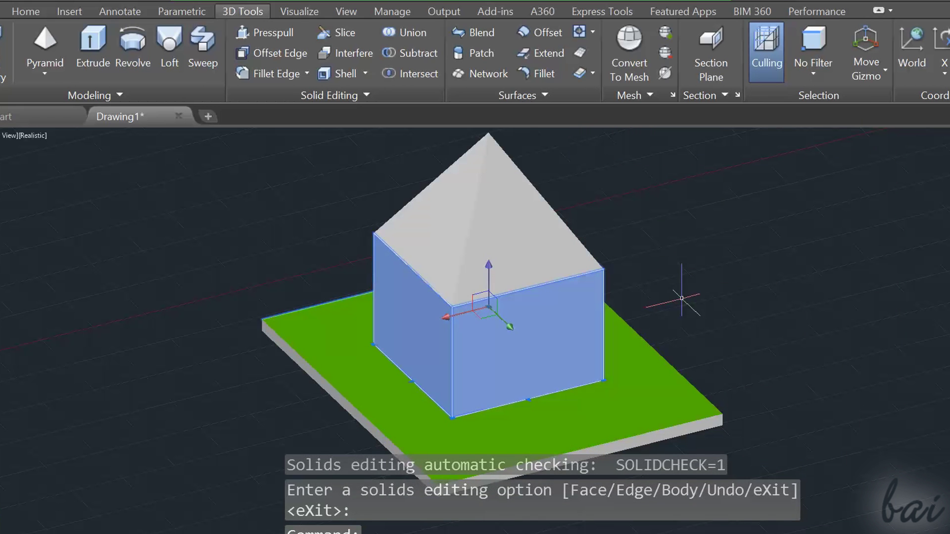
{"action": "key", "text": "Escape"}
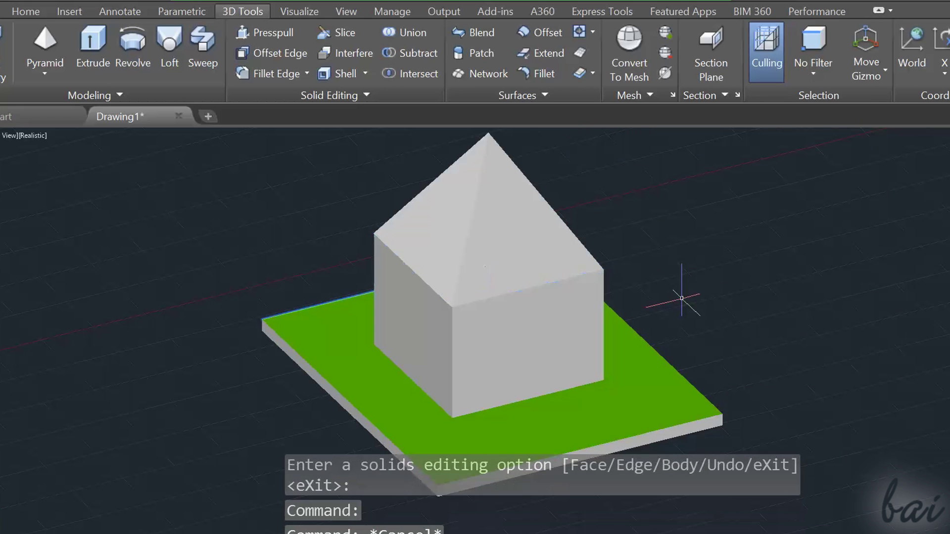
Colour the house's left and right front walls red, index colour 10
{"action": "left_click", "coordinate": [364, 94]}
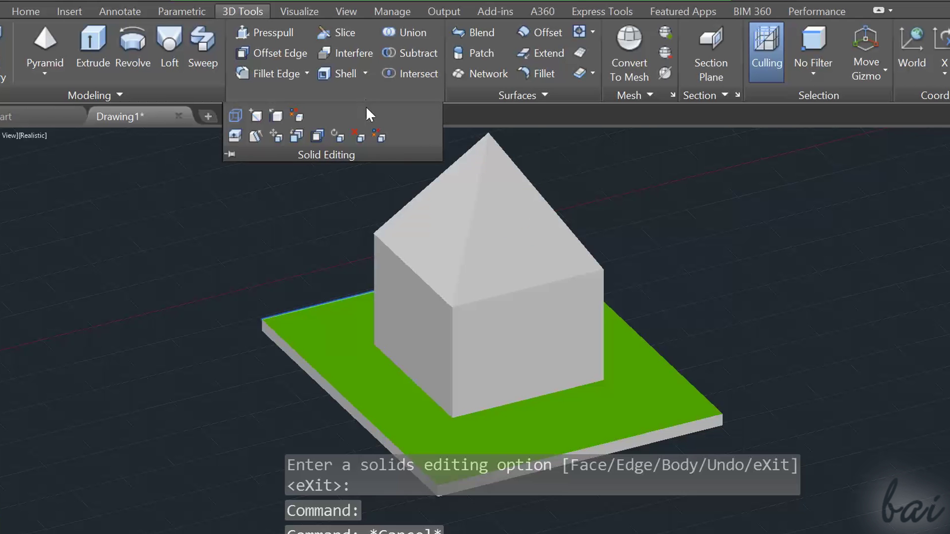
{"action": "left_click", "coordinate": [379, 135]}
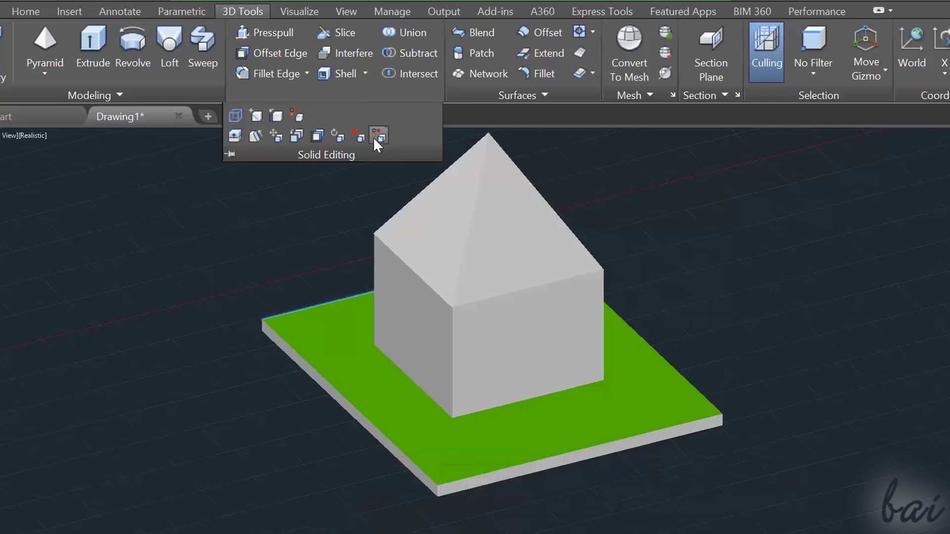
{"action": "left_click", "coordinate": [403, 322]}
{"action": "left_click", "coordinate": [505, 330]}
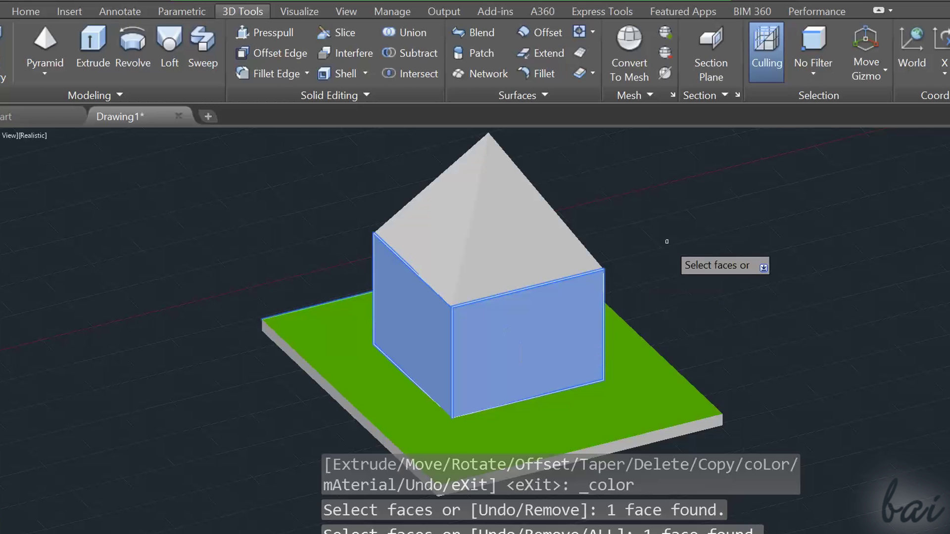
{"action": "key", "text": "Return"}
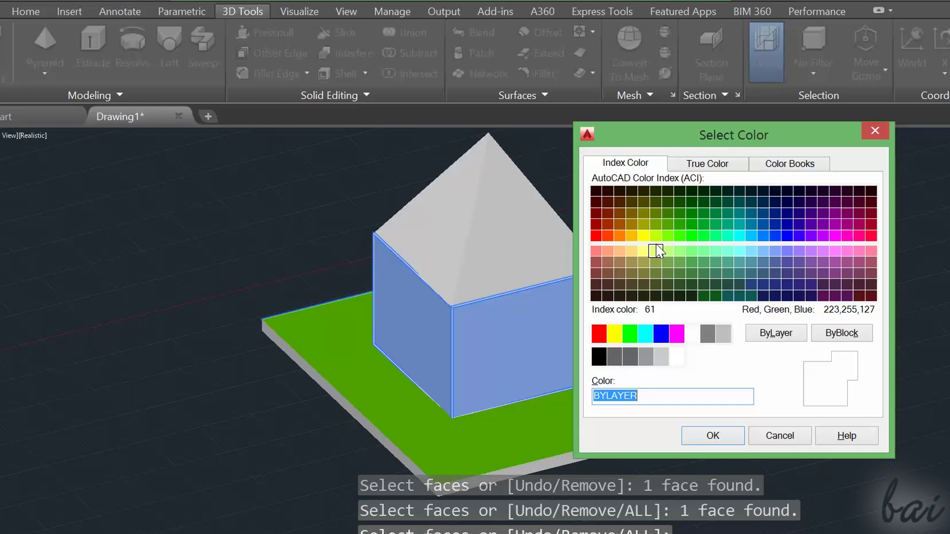
{"action": "left_click", "coordinate": [595, 236]}
{"action": "left_click", "coordinate": [713, 435]}
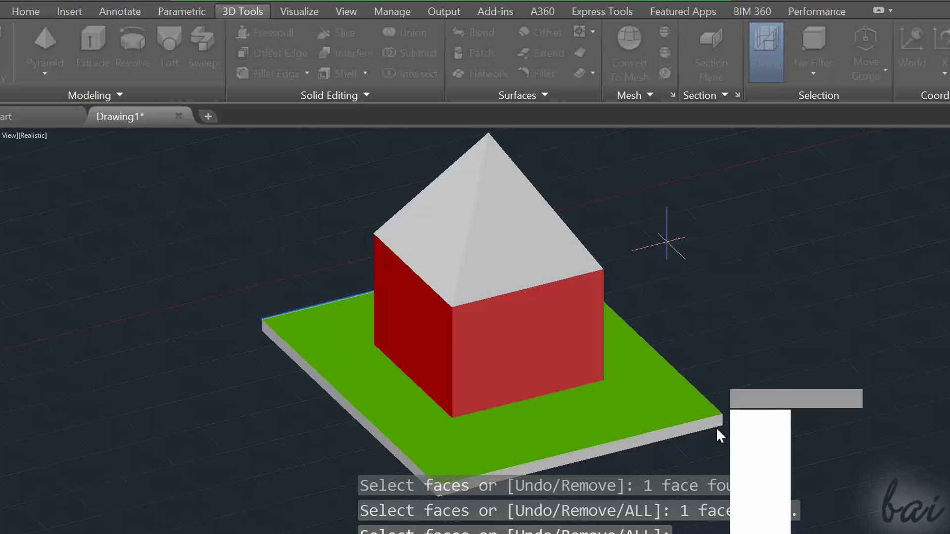
{"action": "key", "text": "Return"}
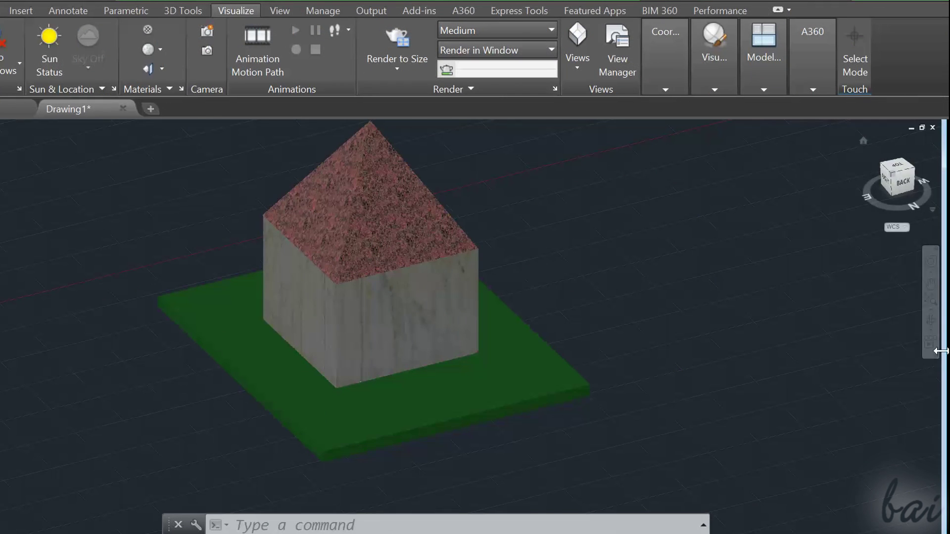
Orbit down to ground level and set the sun's time to 18:25 on 12/07/2015
{"action": "left_click", "coordinate": [931, 320]}
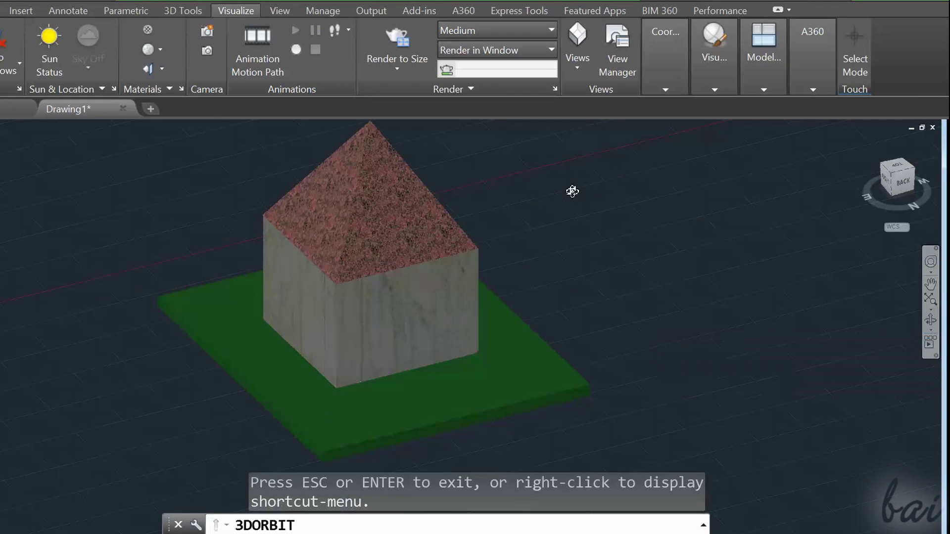
{"action": "left_click_drag", "start_coordinate": [573, 191], "coordinate": [553, 198]}
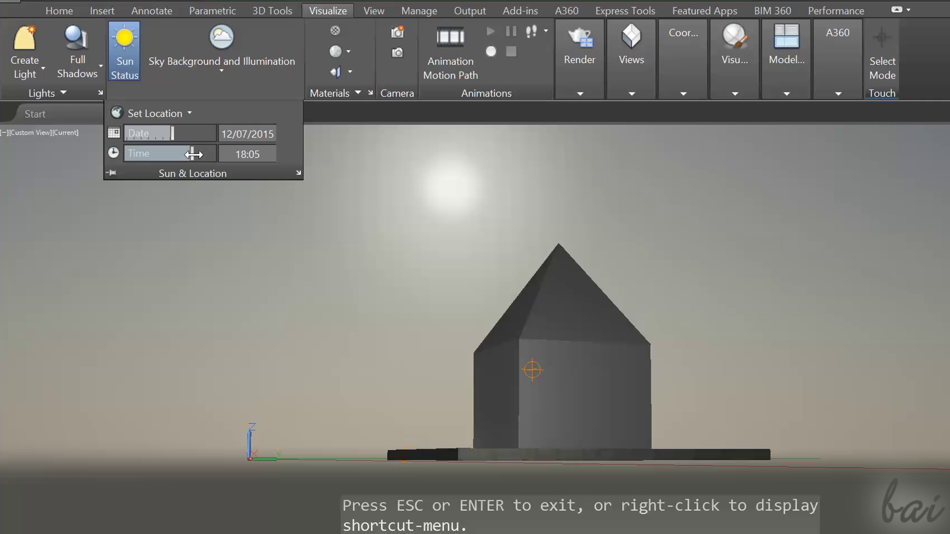
{"action": "left_click_drag", "start_coordinate": [193, 154], "coordinate": [193, 155]}
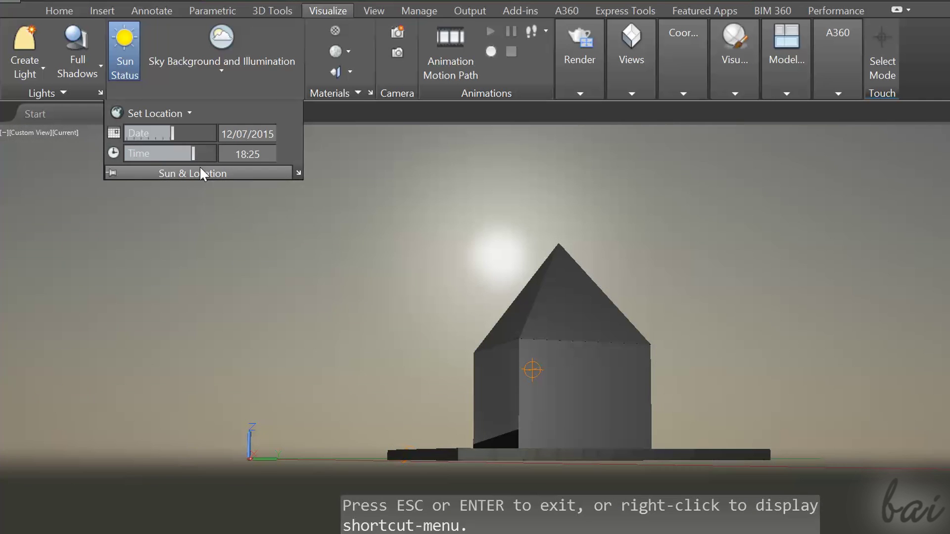
{"action": "left_click", "coordinate": [199, 156]}
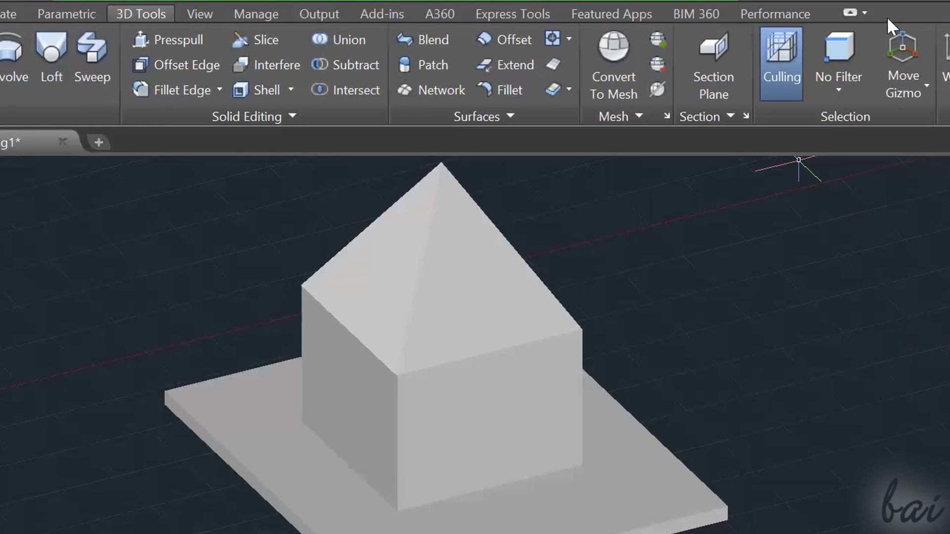
Add the Visualize tab to the ribbon and open the Materials Browser on the Autodesk Library
{"action": "right_click", "coordinate": [887, 17]}
{"action": "mouse_move", "coordinate": [773, 93]}
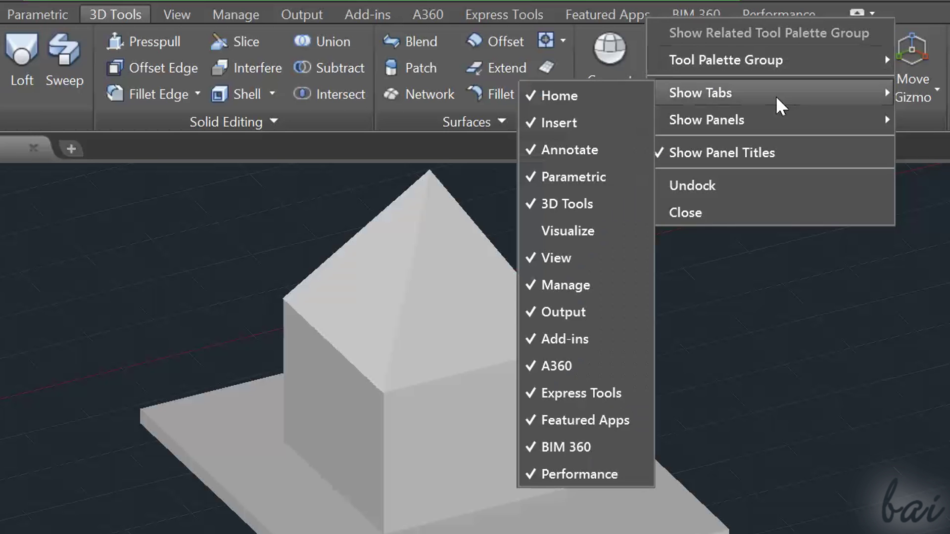
{"action": "left_click", "coordinate": [572, 232]}
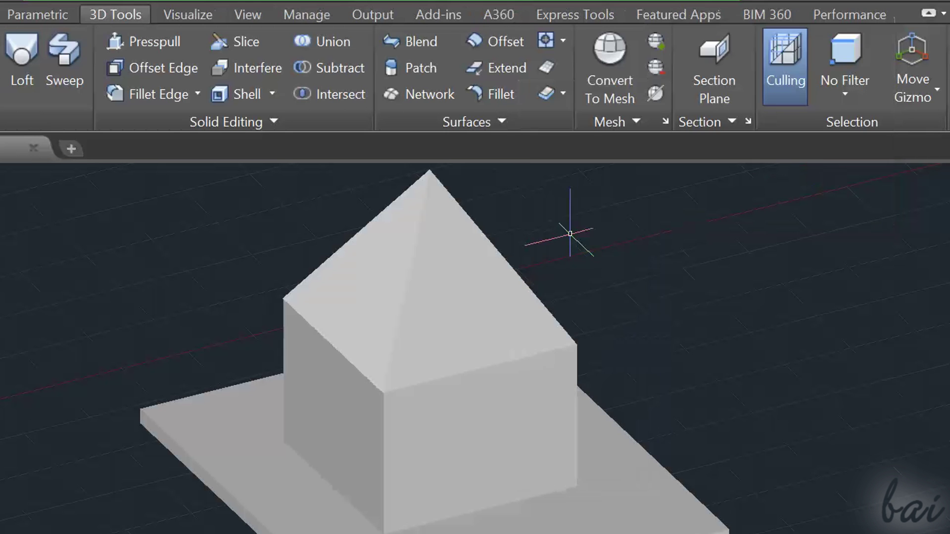
{"action": "left_click", "coordinate": [179, 14]}
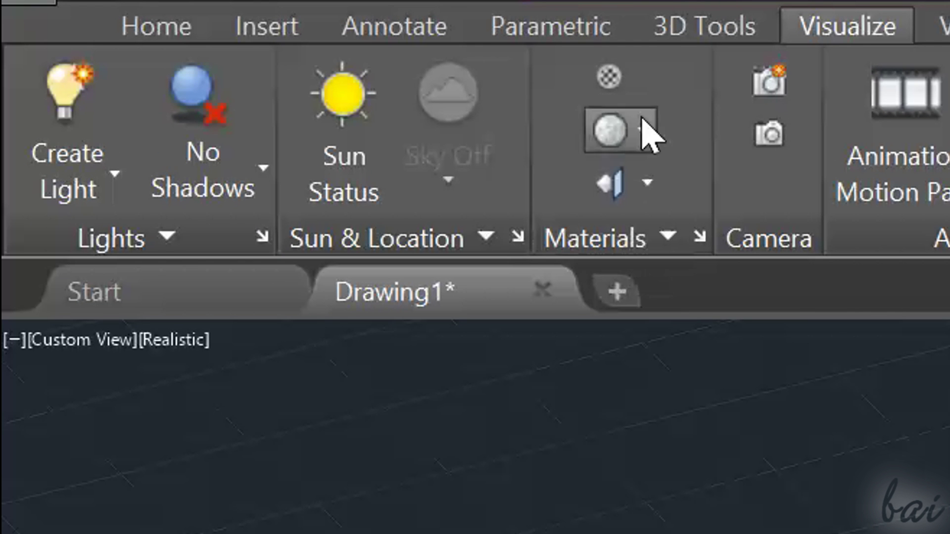
{"action": "left_click", "coordinate": [609, 86]}
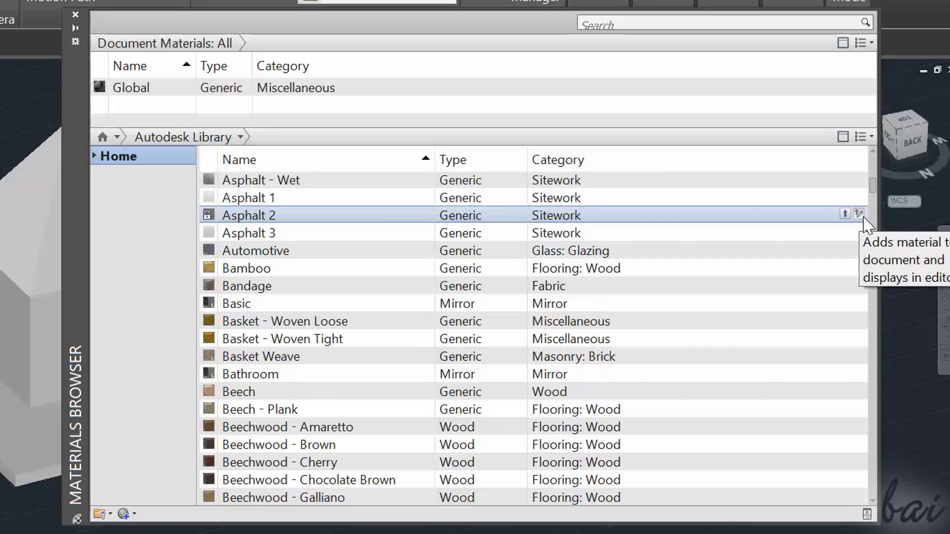
Add Asphalt 2 to the document materials and enlarge the document materials list
{"action": "left_click", "coordinate": [846, 215]}
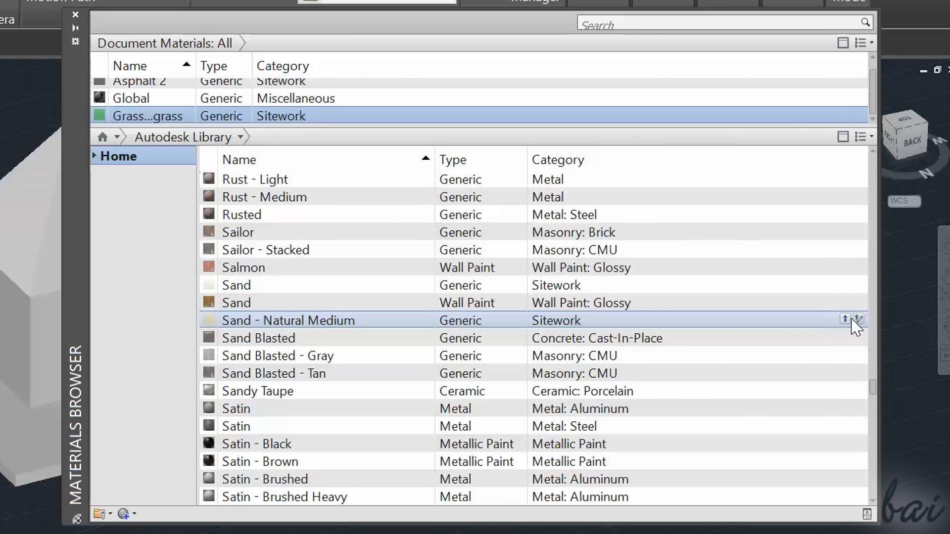
{"action": "scroll", "coordinate": [292, 64], "scroll_direction": "up", "scroll_amount": 1}
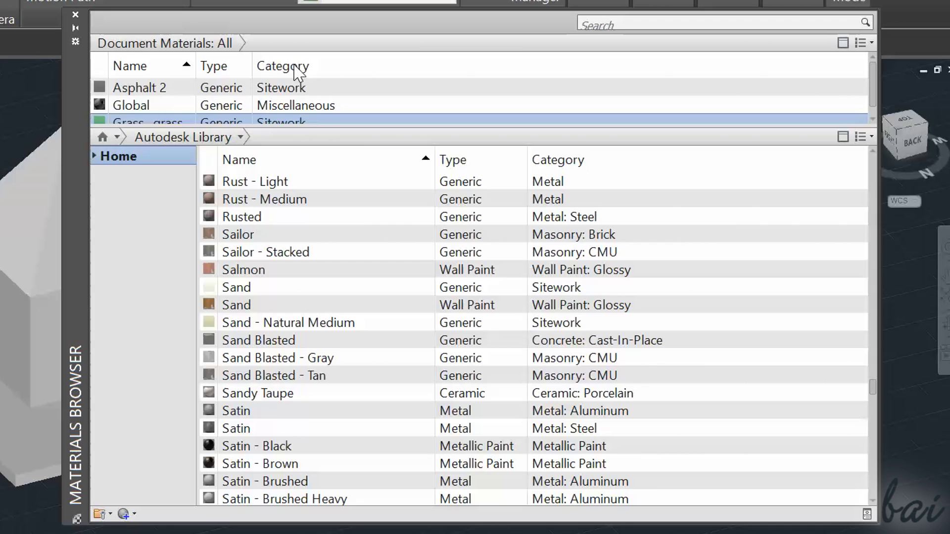
{"action": "left_click_drag", "start_coordinate": [334, 128], "coordinate": [335, 183]}
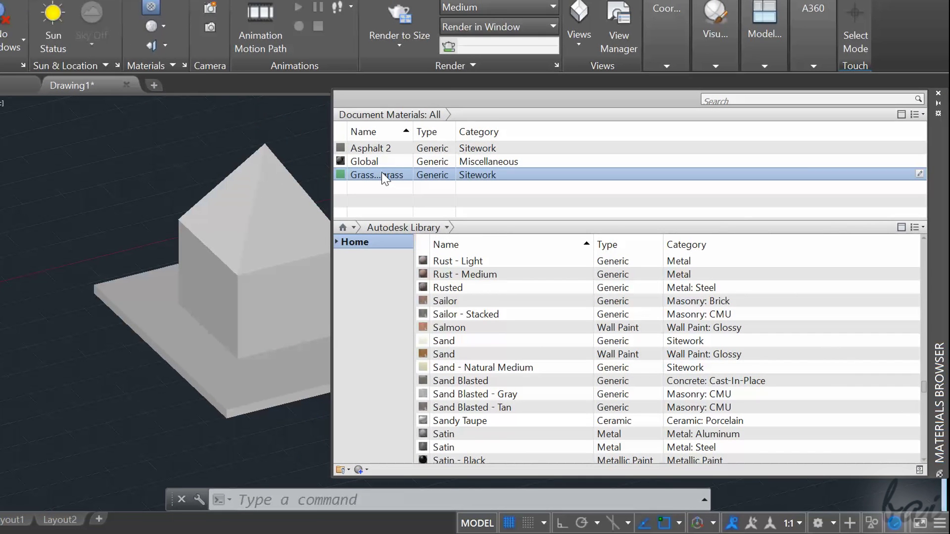
Edit Grass - Bluegrass to colour RGB 43 136 22 with Image Fade 64
{"action": "double_click", "coordinate": [381, 176]}
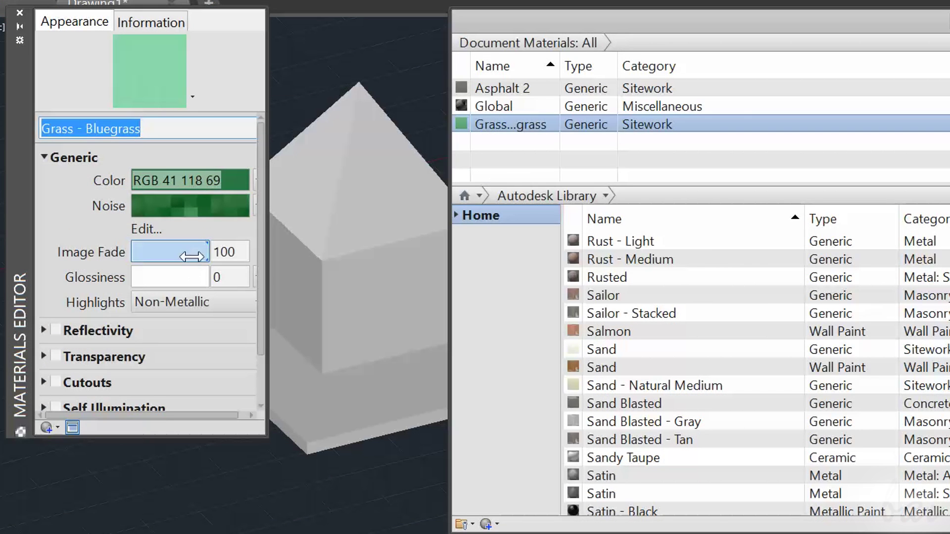
{"action": "mouse_move", "coordinate": [203, 250]}
{"action": "left_mouse_down"}
{"action": "mouse_move", "coordinate": [137, 246]}
{"action": "mouse_move", "coordinate": [207, 250]}
{"action": "left_mouse_up"}
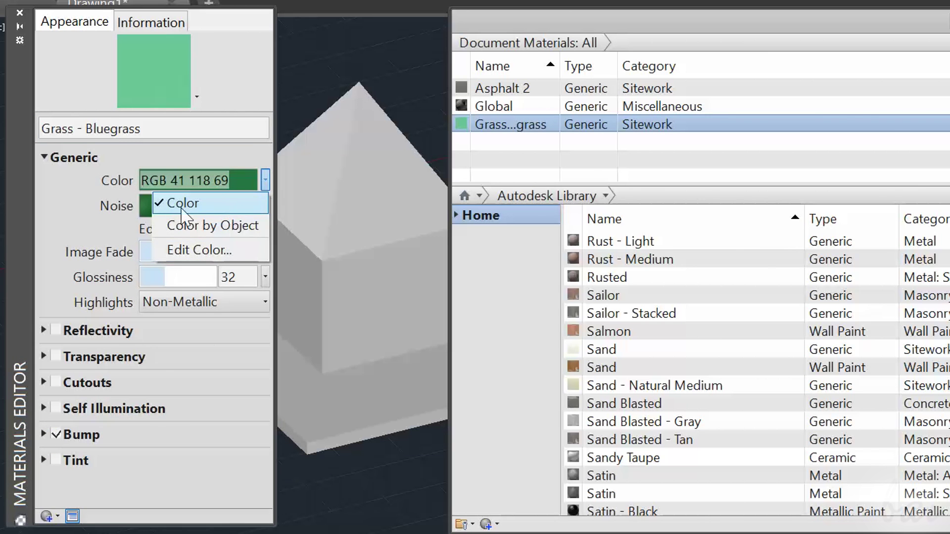
{"action": "left_click", "coordinate": [210, 249]}
{"action": "left_click", "coordinate": [755, 179]}
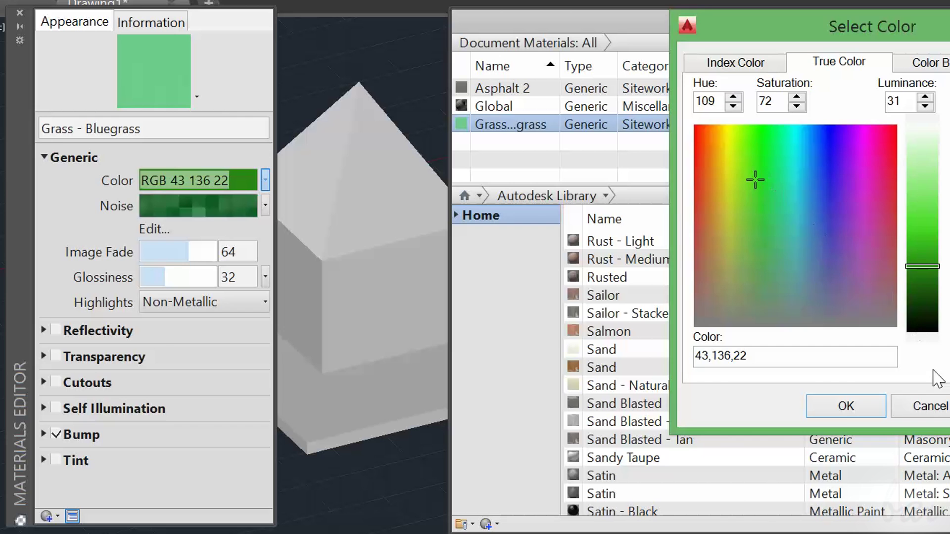
{"action": "left_click", "coordinate": [846, 406]}
Preview the grass material on a sphere swatch
{"action": "left_click", "coordinate": [356, 164]}
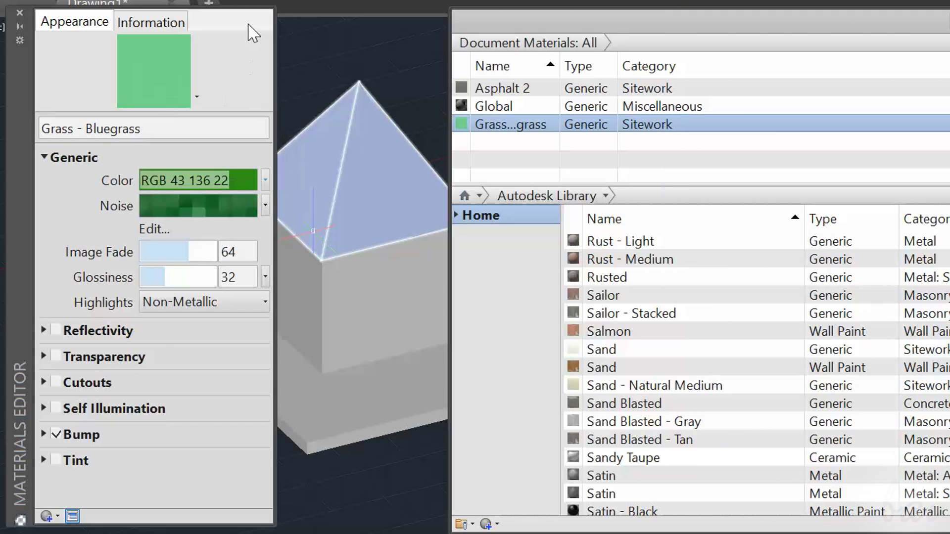
{"action": "left_click", "coordinate": [198, 97]}
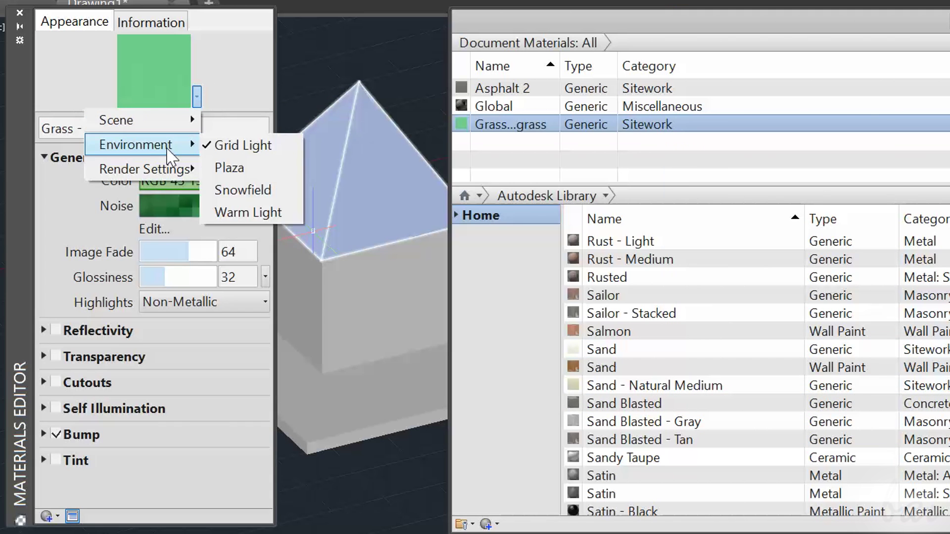
{"action": "mouse_move", "coordinate": [149, 121]}
{"action": "left_click", "coordinate": [234, 121]}
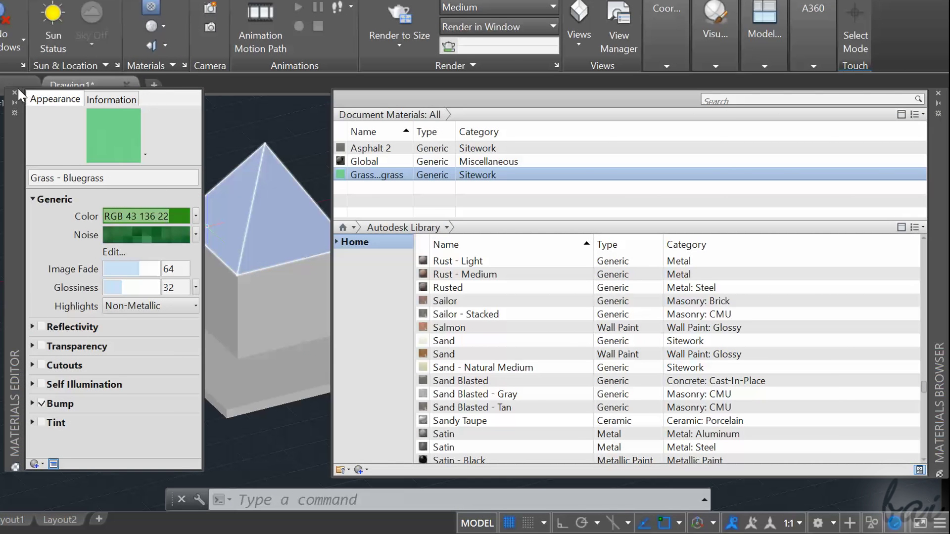
Close the Materials Editor and rename the Grass - Bluegrass material
{"action": "left_click", "coordinate": [14, 94]}
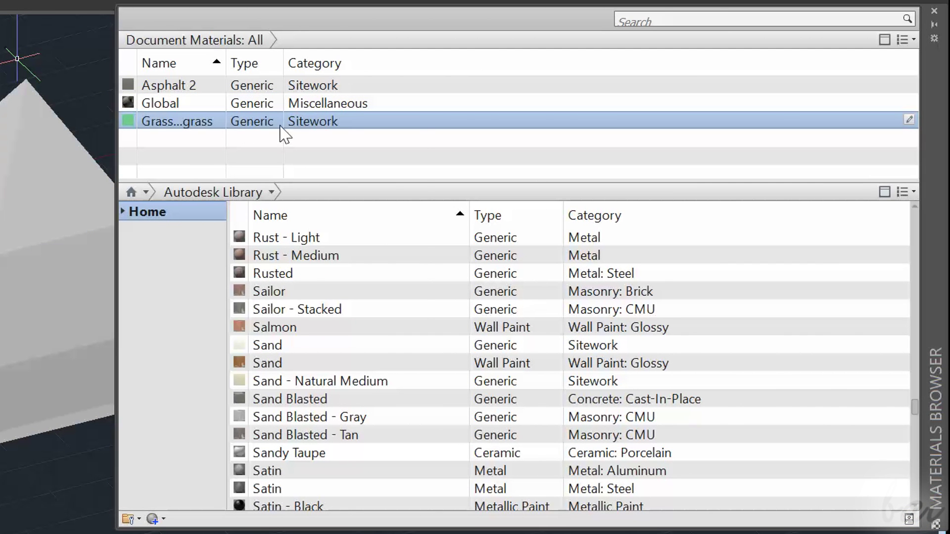
{"action": "right_click", "coordinate": [244, 133]}
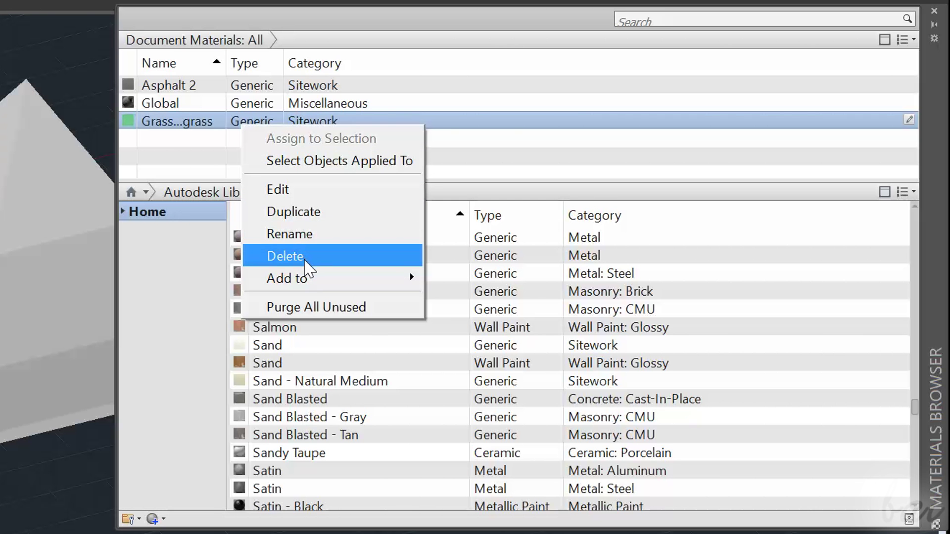
{"action": "left_click", "coordinate": [302, 238]}
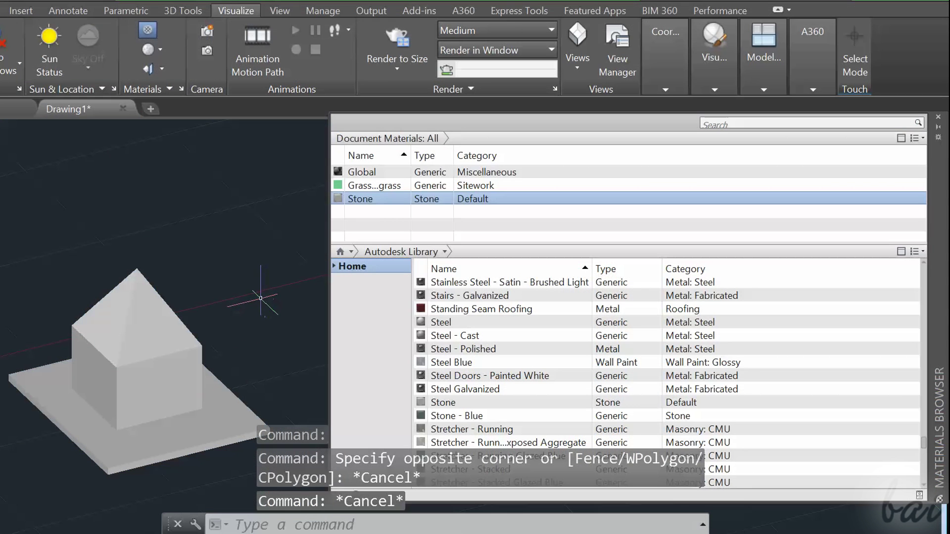
Apply Grass - Bluegrass to the base slab and Stone to the house, then change the visual style
{"action": "left_click", "coordinate": [220, 428]}
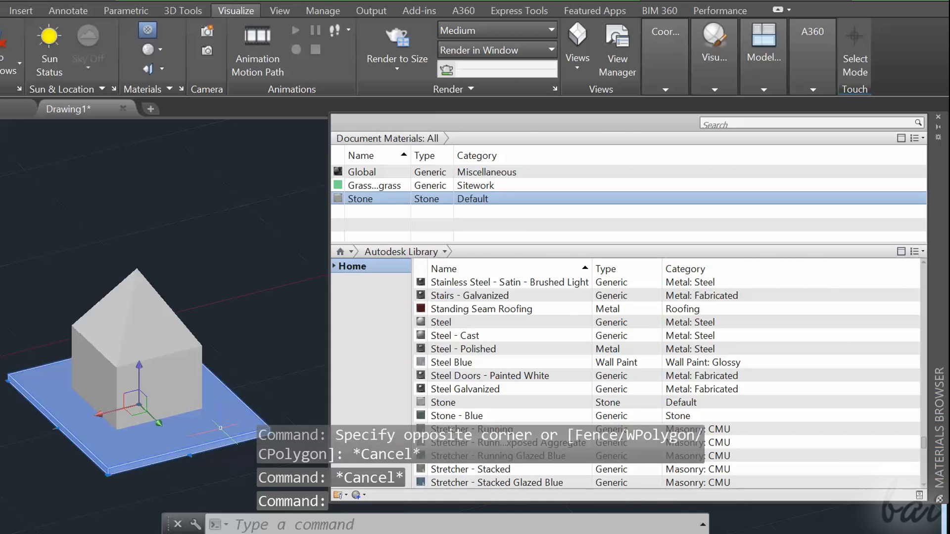
{"action": "left_click", "coordinate": [381, 188]}
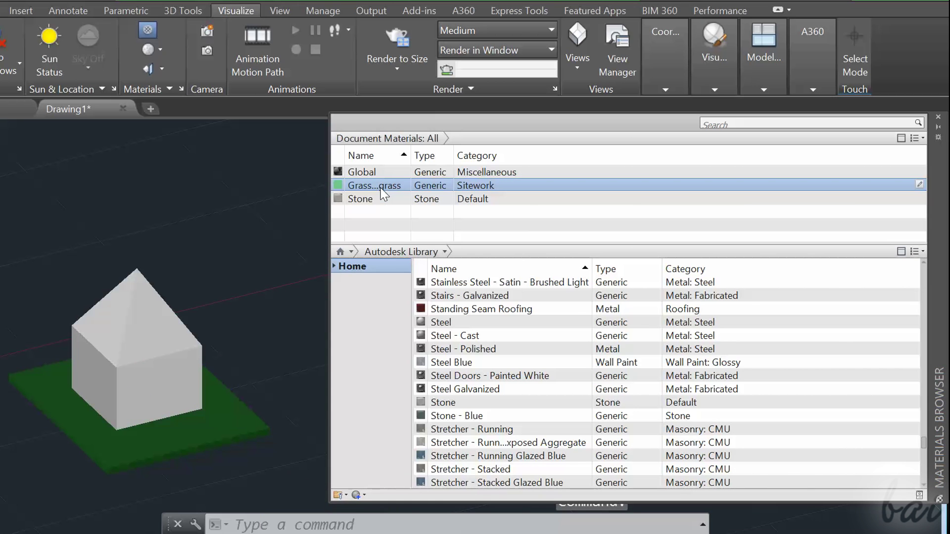
{"action": "left_click", "coordinate": [147, 396]}
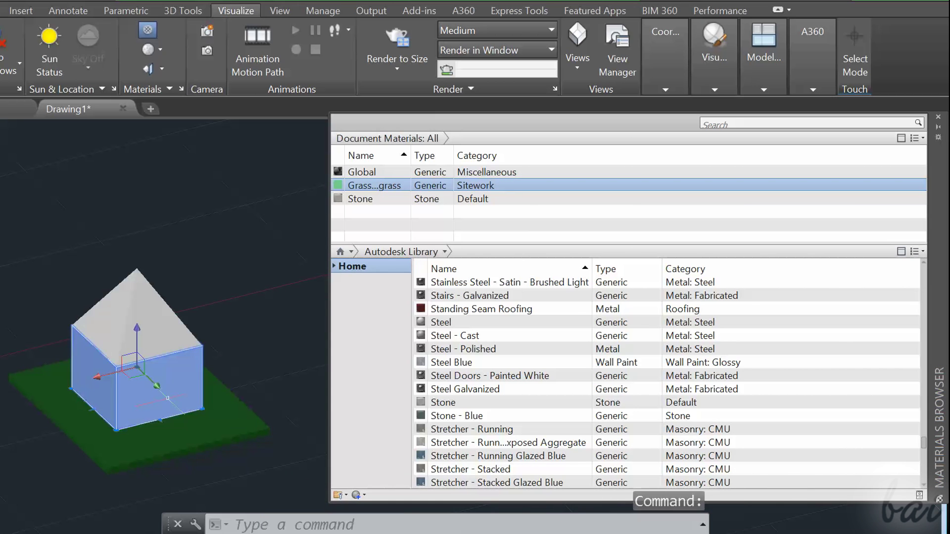
{"action": "left_click", "coordinate": [386, 200]}
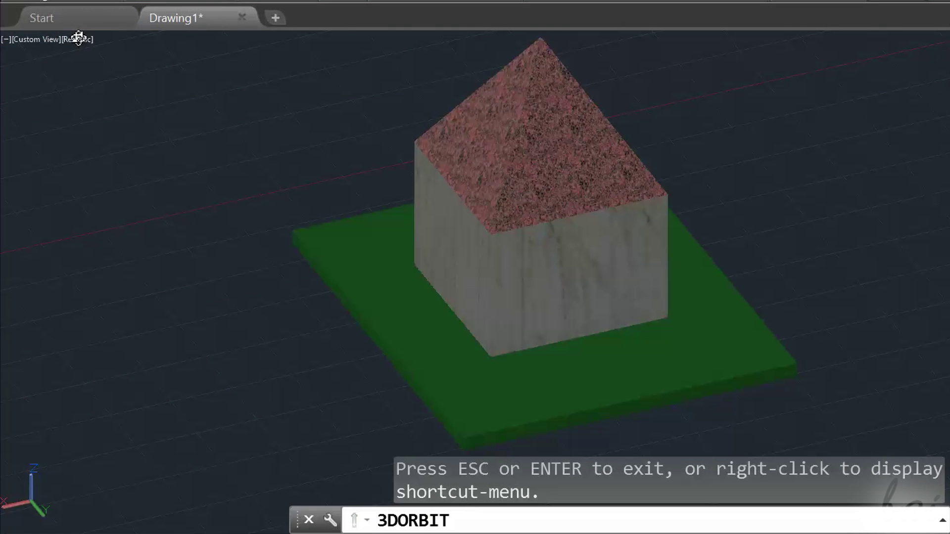
{"action": "key", "text": "Escape"}
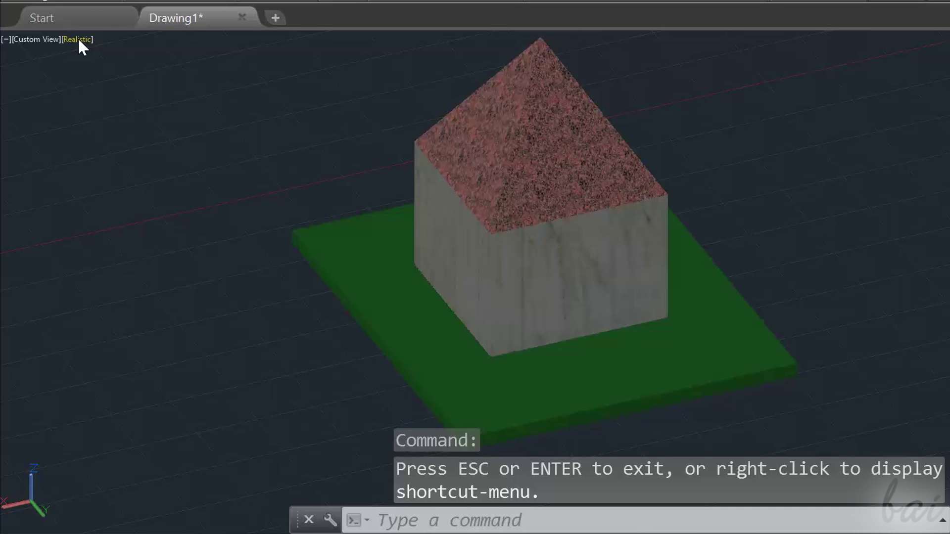
{"action": "left_click", "coordinate": [78, 39]}
{"action": "left_click", "coordinate": [127, 242]}
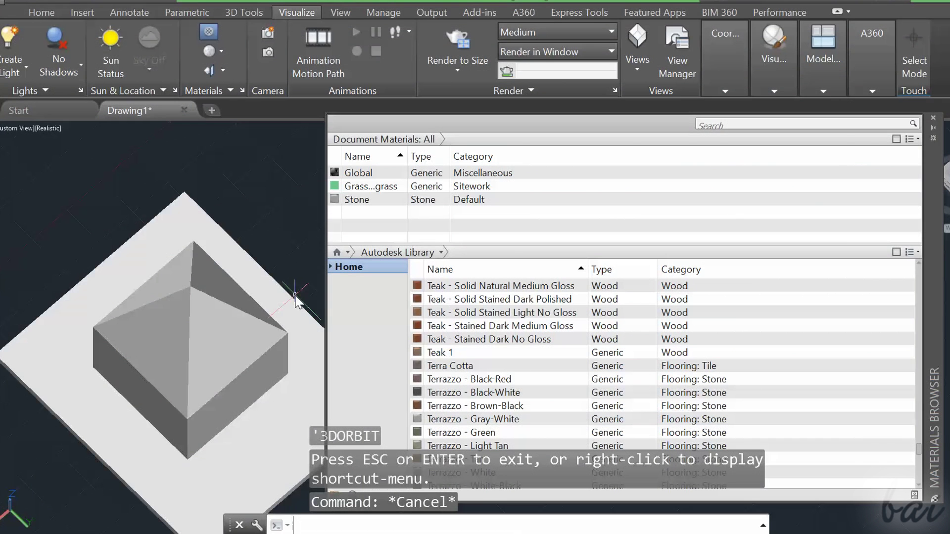
Apply the Stone material to the pyramid roof face, then orbit to a side view
{"action": "left_click_drag", "start_coordinate": [371, 186], "coordinate": [222, 360]}
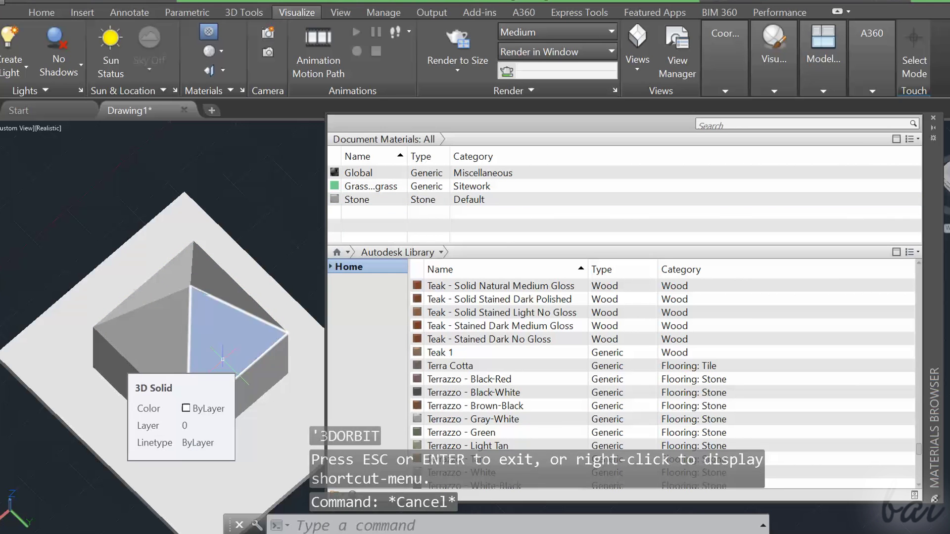
{"action": "left_click", "coordinate": [222, 359], "text": "ctrl"}
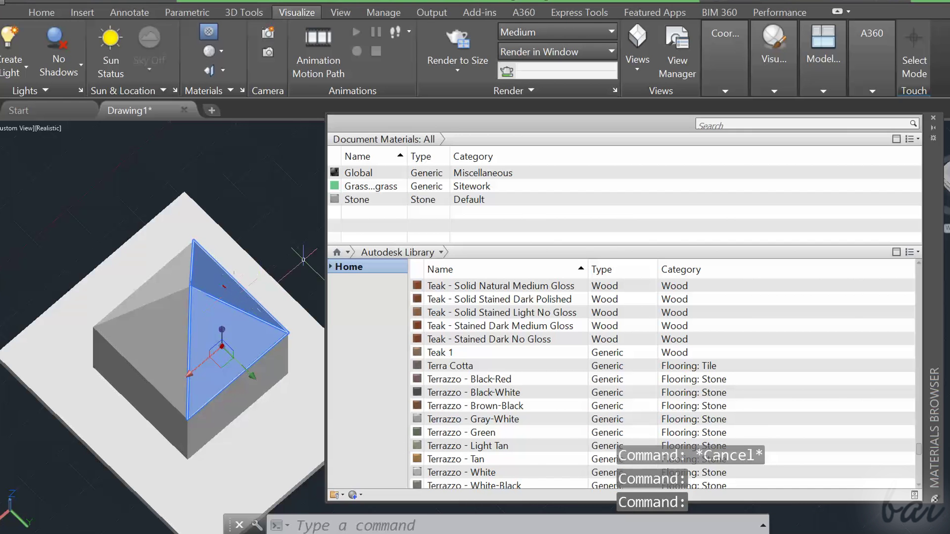
{"action": "left_click", "coordinate": [360, 200]}
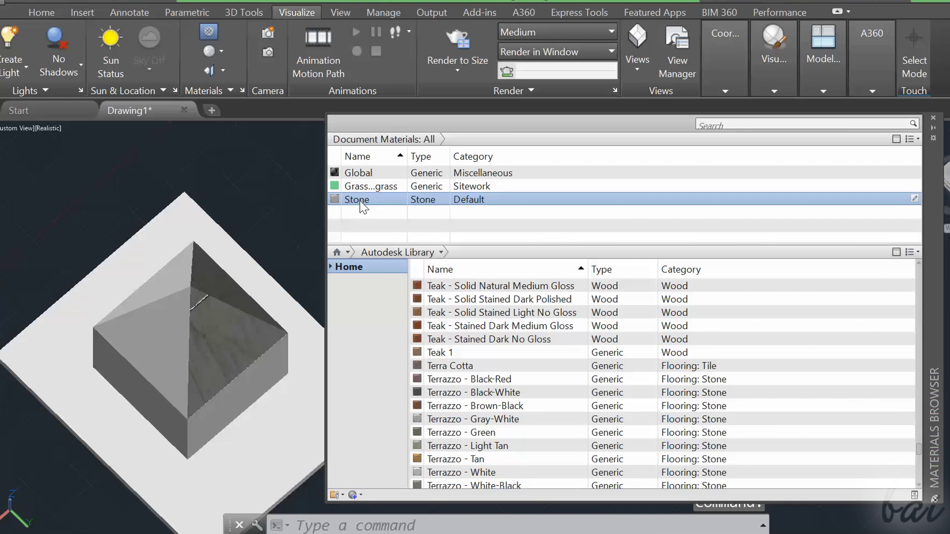
{"action": "middle_click_drag", "start_coordinate": [213, 282], "coordinate": [218, 166], "text": "shift"}
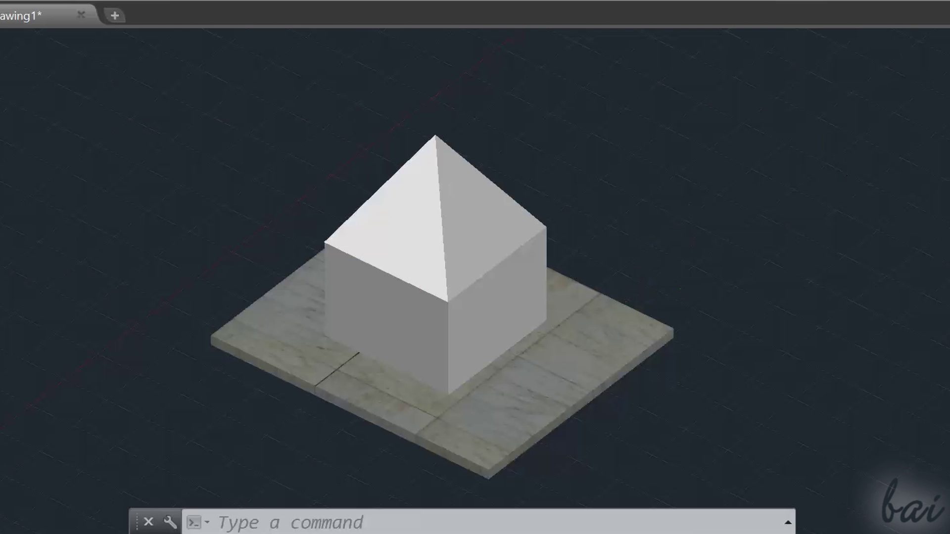
Orbit to a view from above and run RENDER on the house
{"action": "middle_click_drag", "start_coordinate": [816, 252], "coordinate": [800, 318], "text": "shift"}
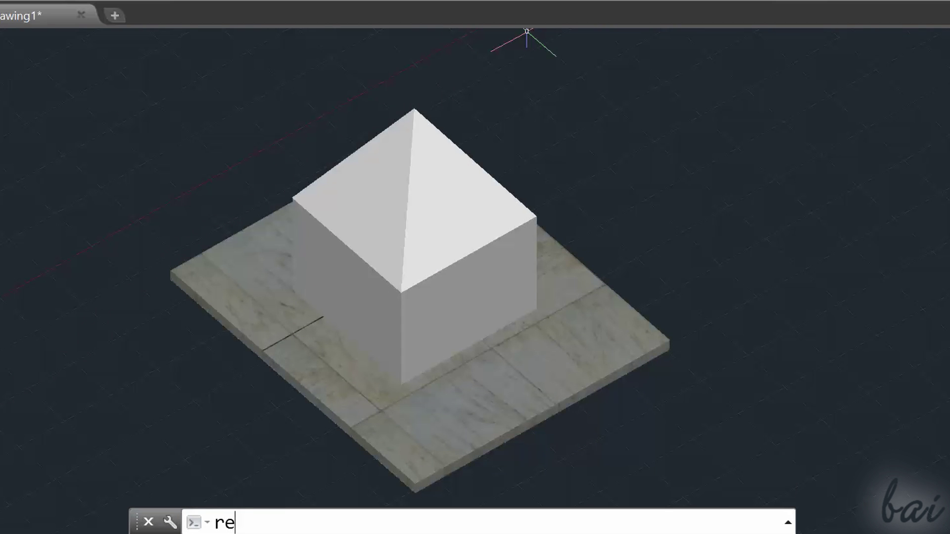
{"action": "type", "text": "n"}
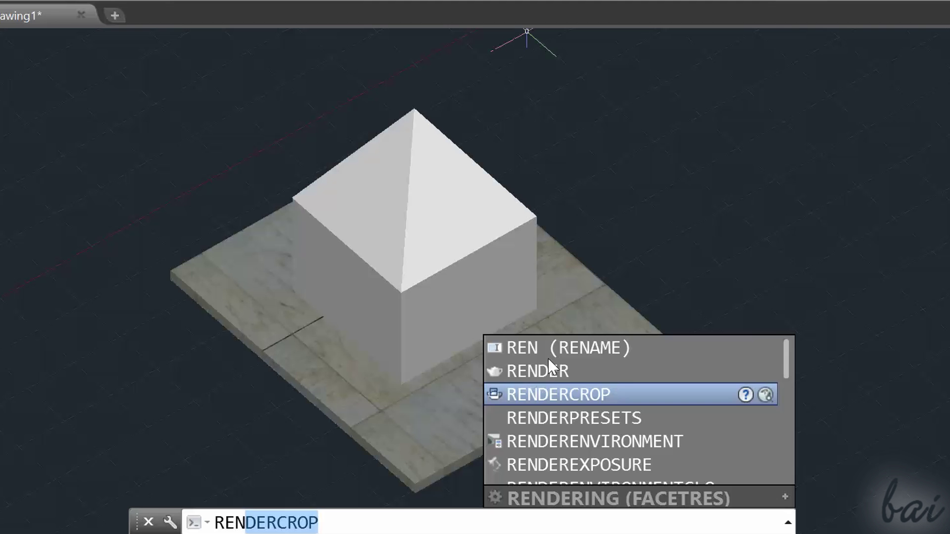
{"action": "left_click", "coordinate": [545, 370]}
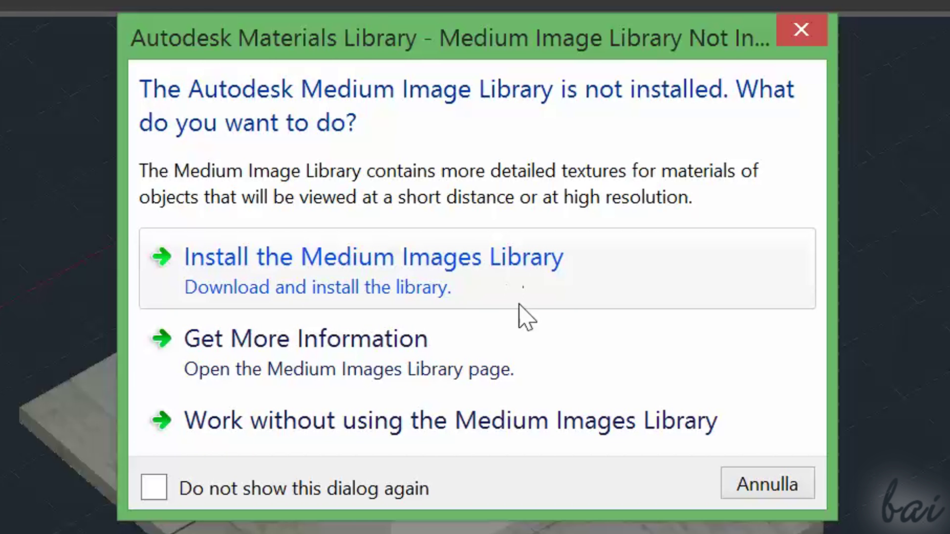
Cancel the Medium Image Library notice so the render continues
{"action": "left_click", "coordinate": [737, 488]}
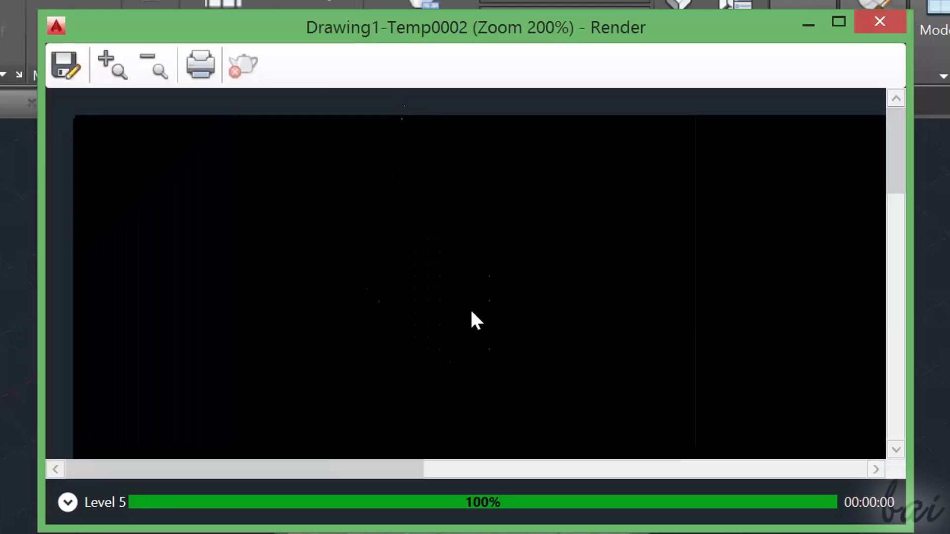
Zoom in on the house corner and its shadow, and render the close-up as Drawing1-Temp0003
{"action": "scroll", "coordinate": [471, 312], "scroll_direction": "down", "scroll_amount": 2}
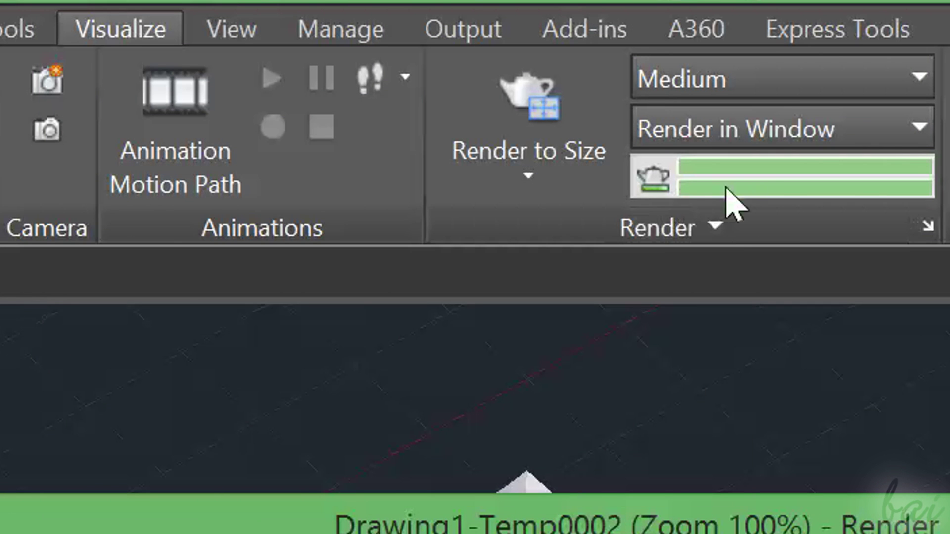
{"action": "mouse_move", "coordinate": [871, 193]}
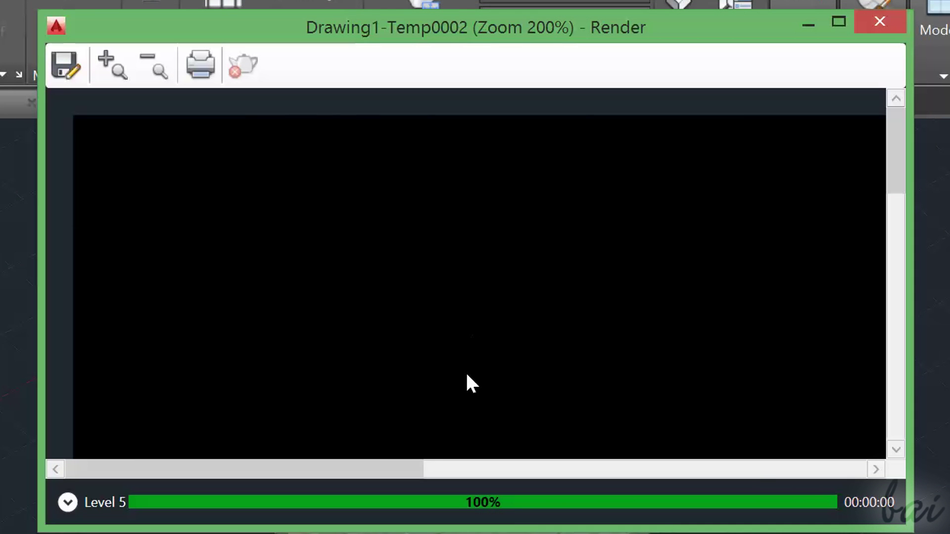
{"action": "scroll", "coordinate": [488, 332], "scroll_direction": "down", "scroll_amount": 1}
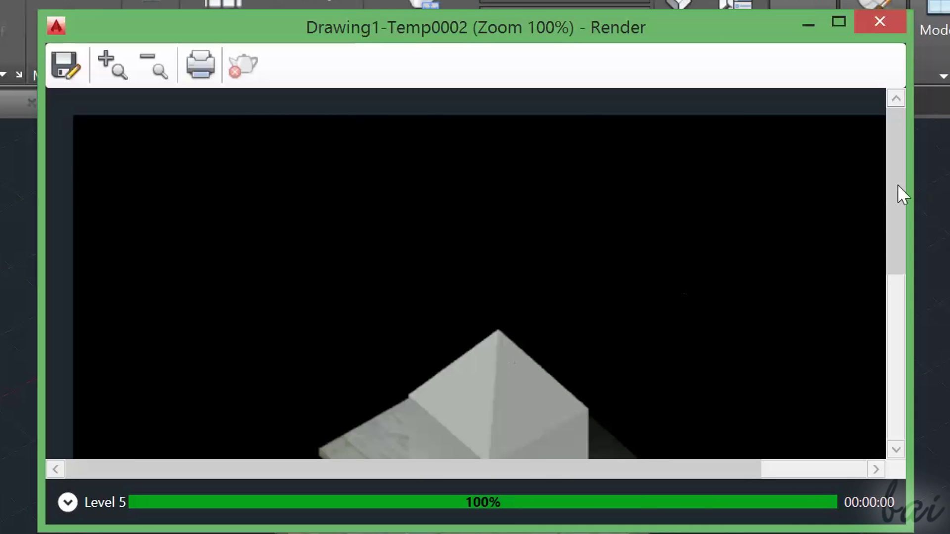
{"action": "left_click_drag", "start_coordinate": [897, 184], "coordinate": [891, 295]}
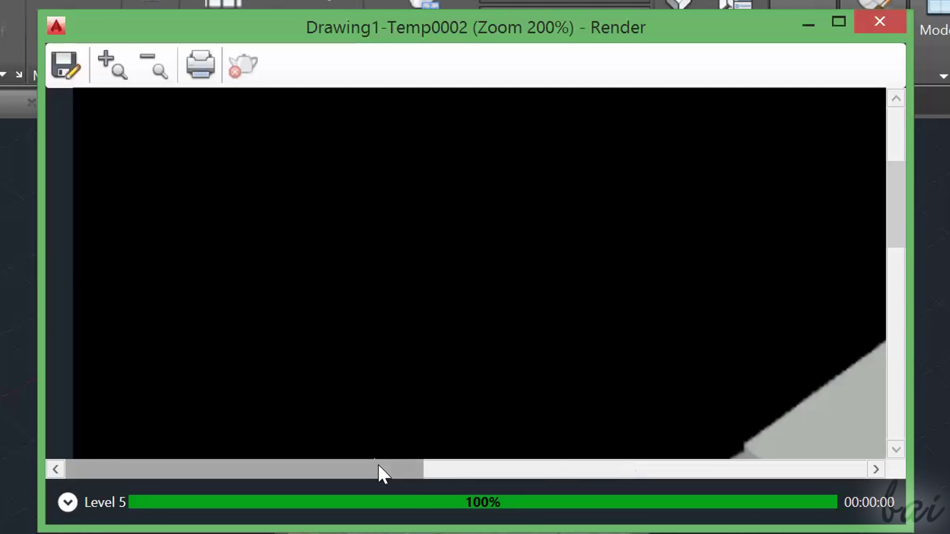
{"action": "left_click_drag", "start_coordinate": [378, 465], "coordinate": [593, 514]}
{"action": "left_click_drag", "start_coordinate": [896, 224], "coordinate": [879, 290]}
{"action": "scroll", "coordinate": [722, 286], "scroll_direction": "down", "scroll_amount": 1}
{"action": "scroll", "coordinate": [718, 278], "scroll_direction": "down", "scroll_amount": 2}
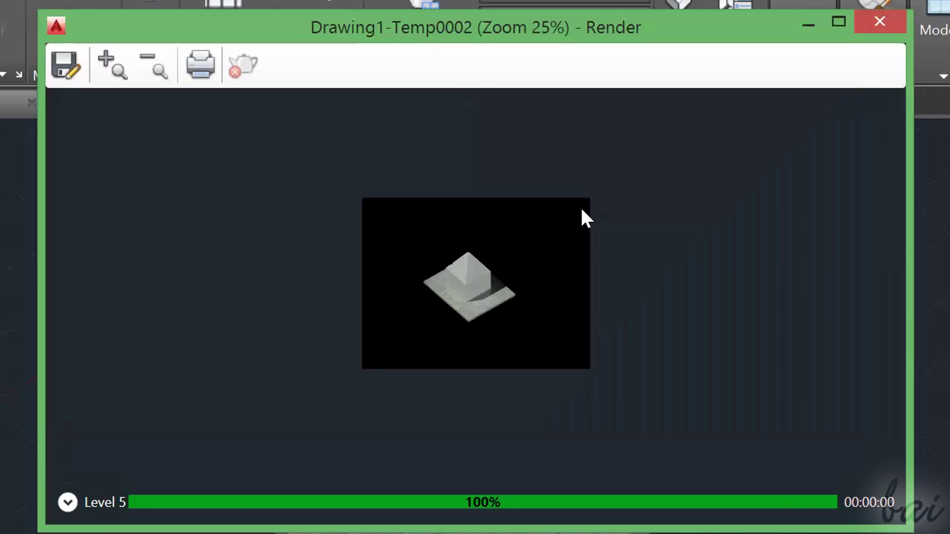
{"action": "scroll", "coordinate": [484, 250], "scroll_direction": "up", "scroll_amount": 1}
{"action": "scroll", "coordinate": [458, 233], "scroll_direction": "up", "scroll_amount": 1}
{"action": "left_click_drag", "start_coordinate": [894, 336], "coordinate": [880, 254]}
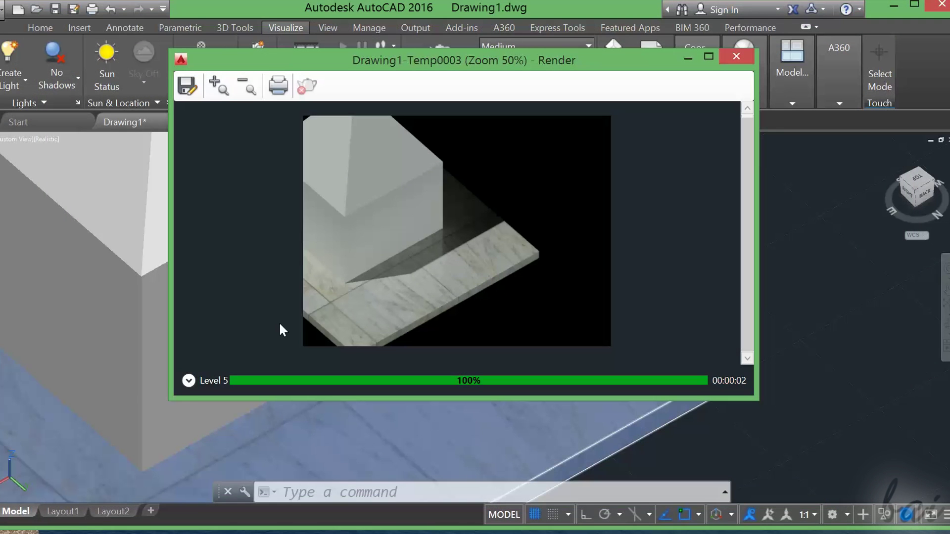
Expand the render history and compare the earlier renders with the latest close-up
{"action": "left_click", "coordinate": [189, 381]}
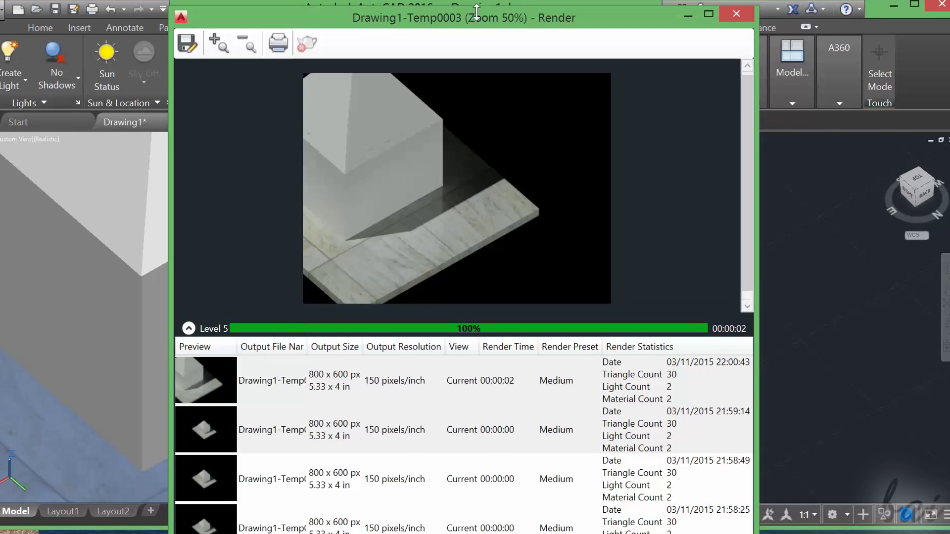
{"action": "mouse_move", "coordinate": [476, 1]}
{"action": "left_mouse_down"}
{"action": "mouse_move", "coordinate": [478, 32]}
{"action": "mouse_move", "coordinate": [477, 18]}
{"action": "left_mouse_up"}
{"action": "left_click", "coordinate": [278, 396]}
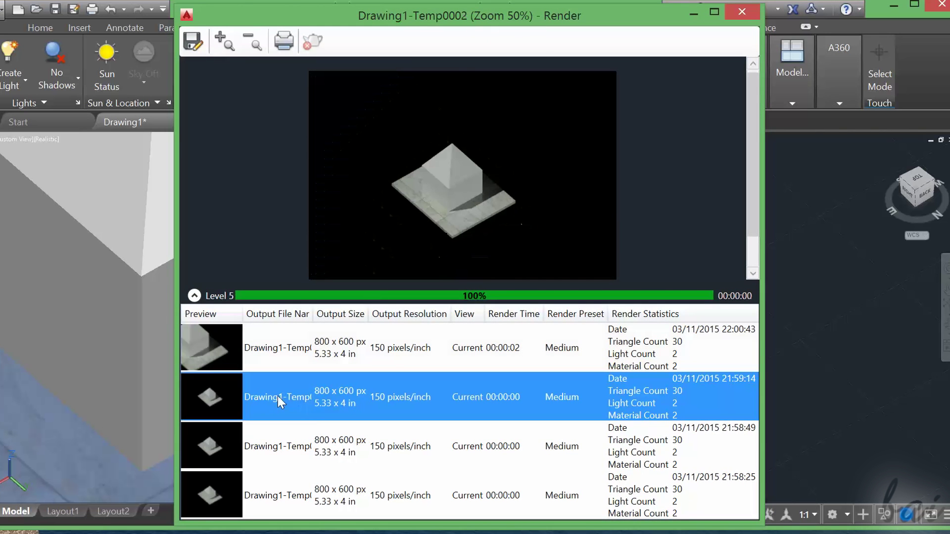
{"action": "left_click", "coordinate": [317, 438]}
{"action": "left_click", "coordinate": [315, 497]}
{"action": "left_click", "coordinate": [311, 388]}
{"action": "left_click", "coordinate": [319, 363]}
{"action": "left_click", "coordinate": [194, 295]}
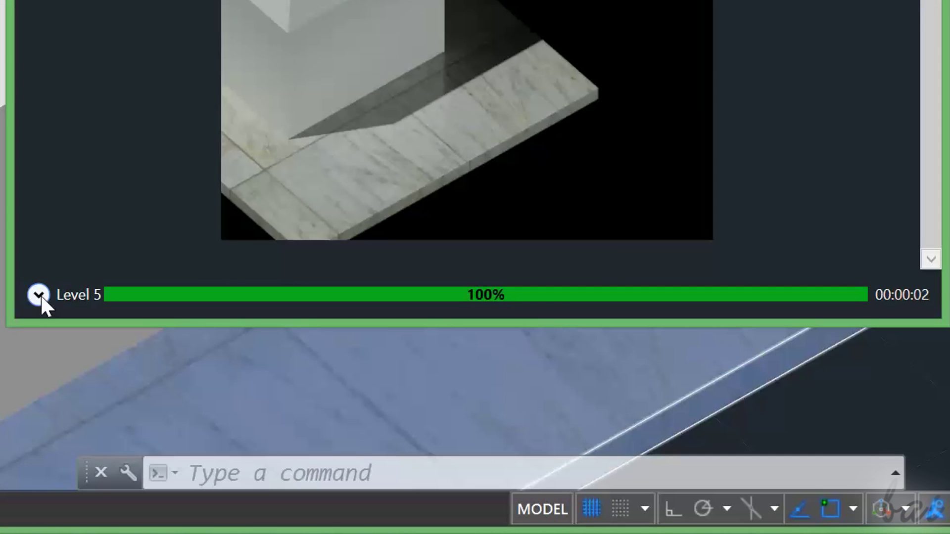
{"action": "left_click", "coordinate": [38, 295]}
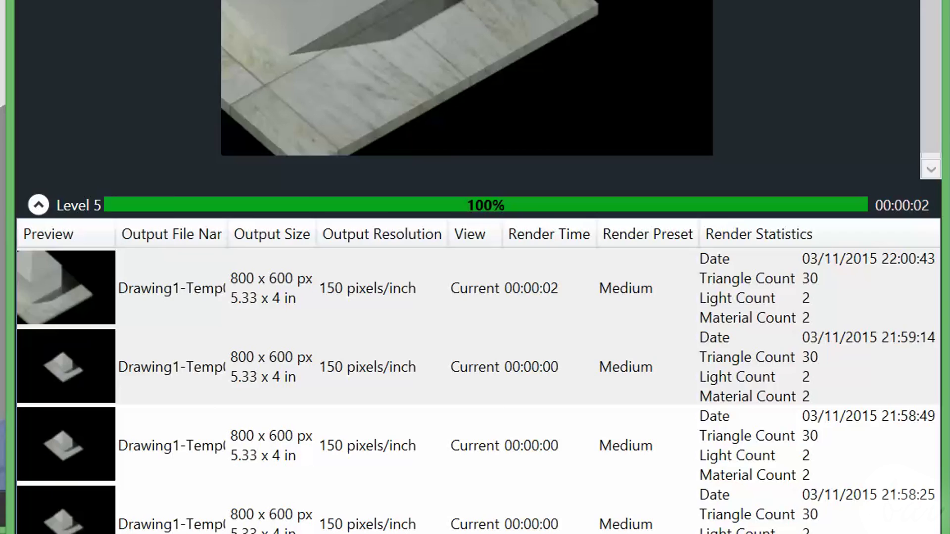
{"action": "left_click", "coordinate": [739, 307]}
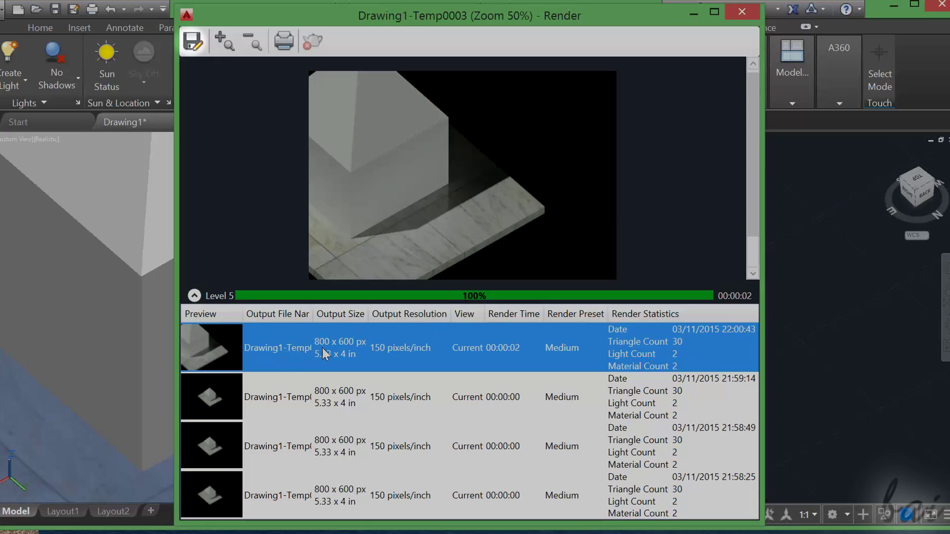
Start saving the latest close-up render to a file
{"action": "right_click", "coordinate": [322, 348]}
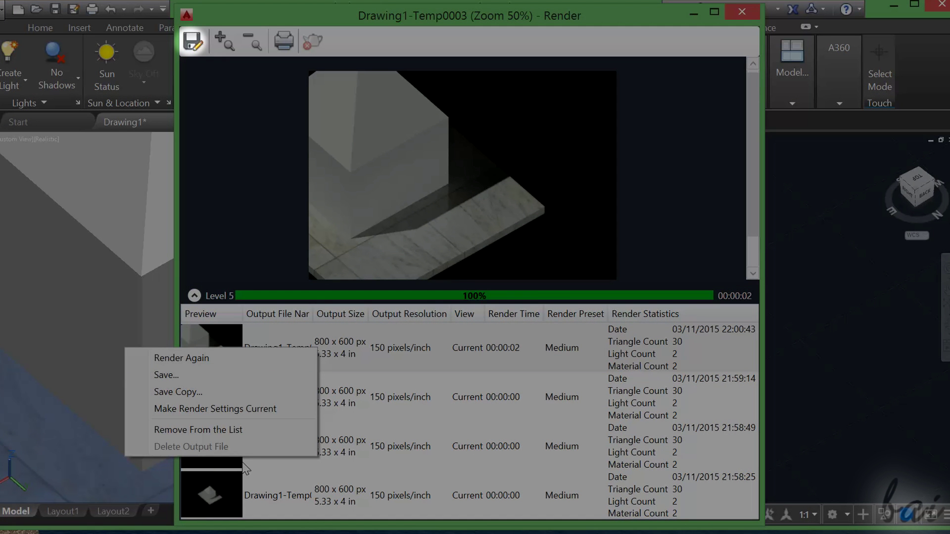
{"action": "left_click", "coordinate": [221, 375]}
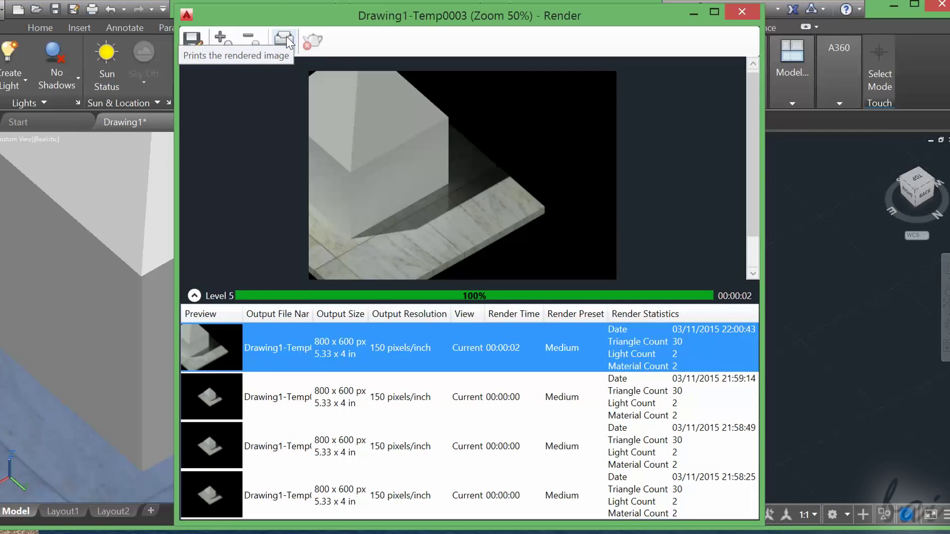
{"action": "scroll", "coordinate": [391, 173], "scroll_direction": "down", "scroll_amount": 3}
{"action": "scroll", "coordinate": [462, 153], "scroll_direction": "up", "scroll_amount": 2}
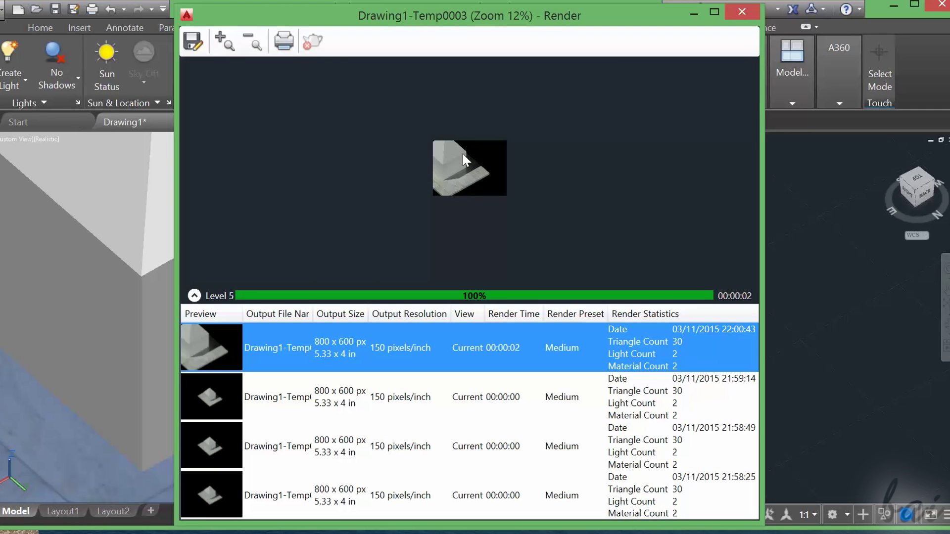
{"action": "scroll", "coordinate": [462, 153], "scroll_direction": "up", "scroll_amount": 2}
{"action": "scroll", "coordinate": [393, 162], "scroll_direction": "down", "scroll_amount": 1}
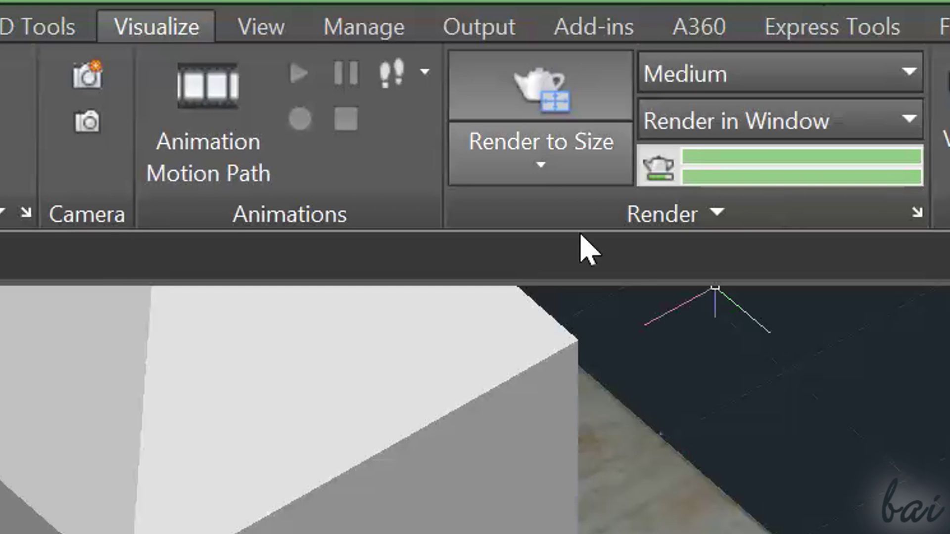
{"action": "left_click", "coordinate": [869, 80]}
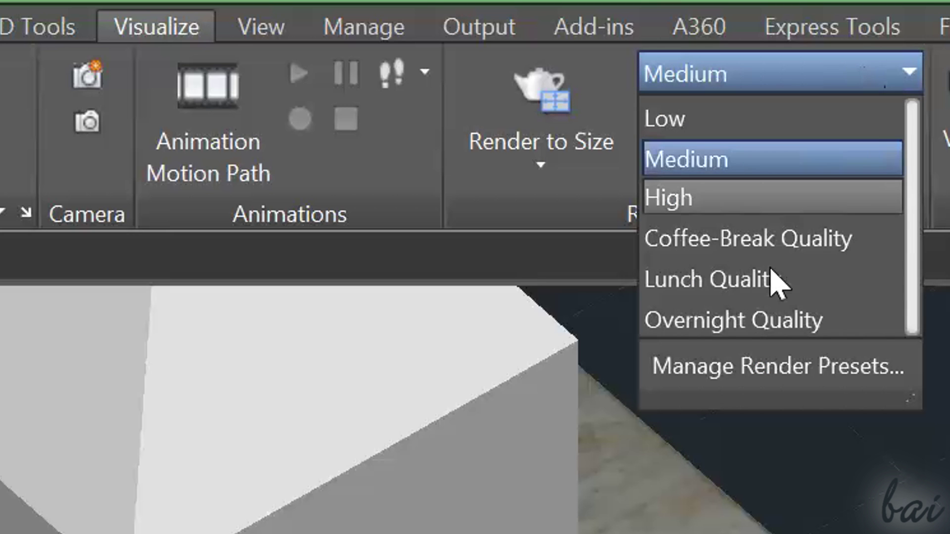
{"action": "mouse_move", "coordinate": [754, 254]}
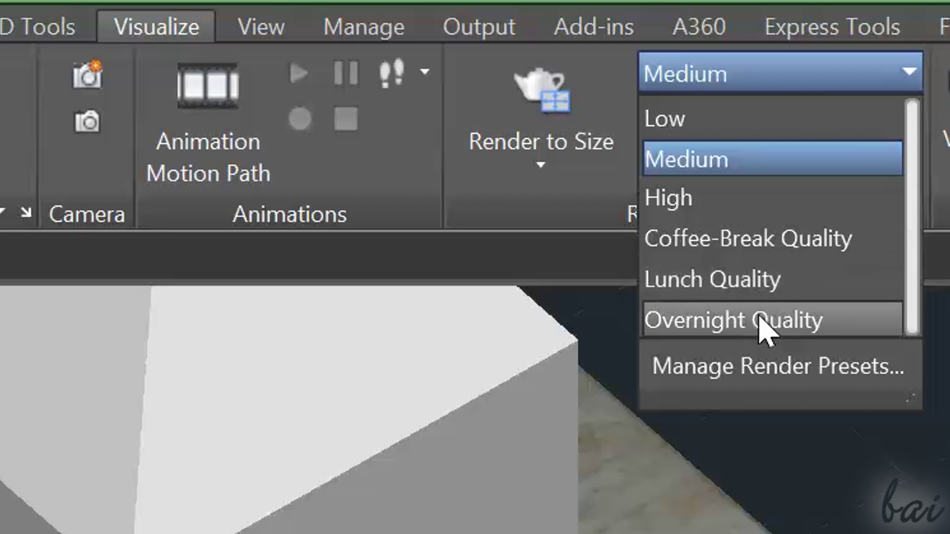
{"action": "mouse_move", "coordinate": [760, 324]}
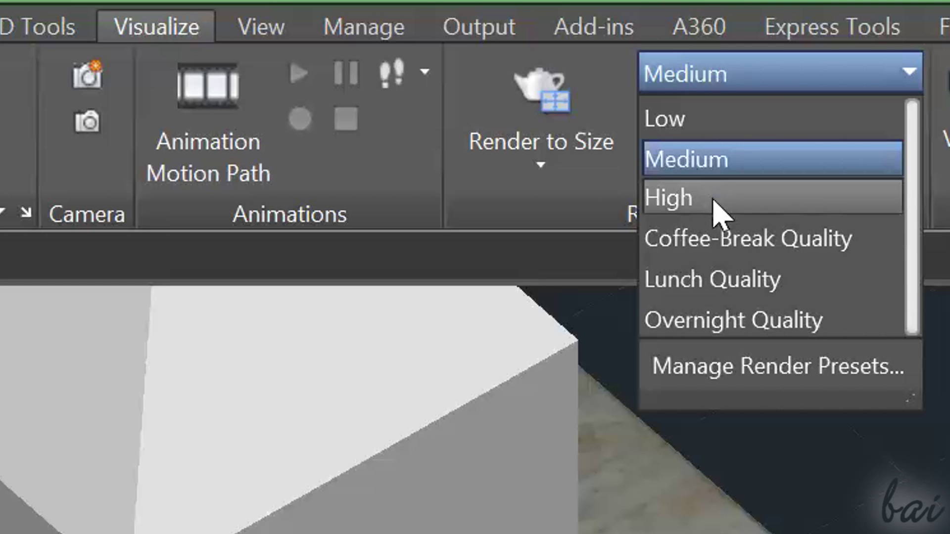
{"action": "left_click", "coordinate": [769, 82]}
{"action": "left_click", "coordinate": [572, 182]}
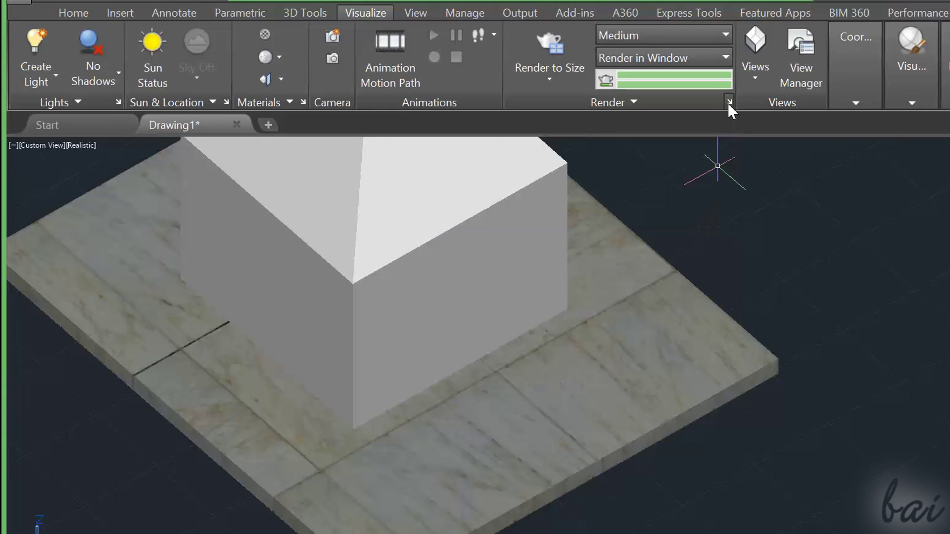
{"action": "left_click", "coordinate": [729, 102]}
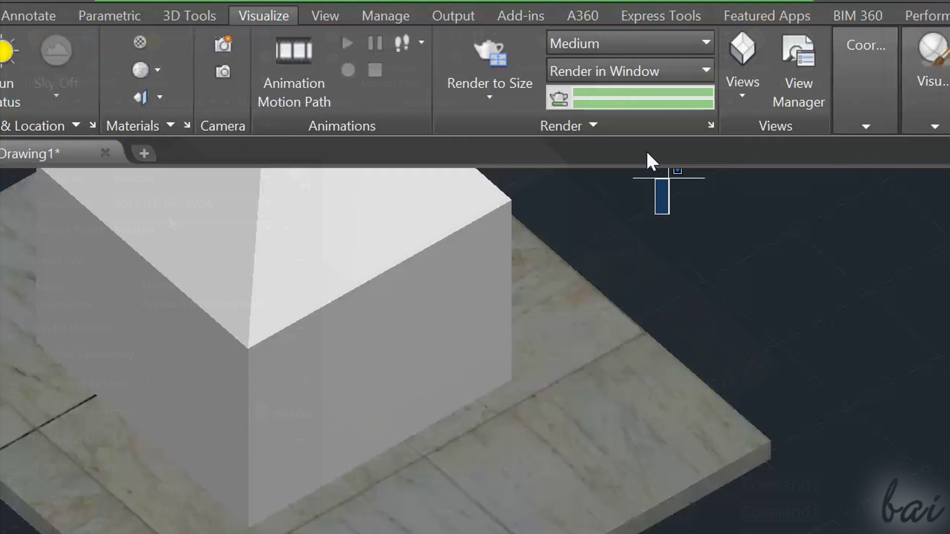
{"action": "left_click", "coordinate": [614, 67]}
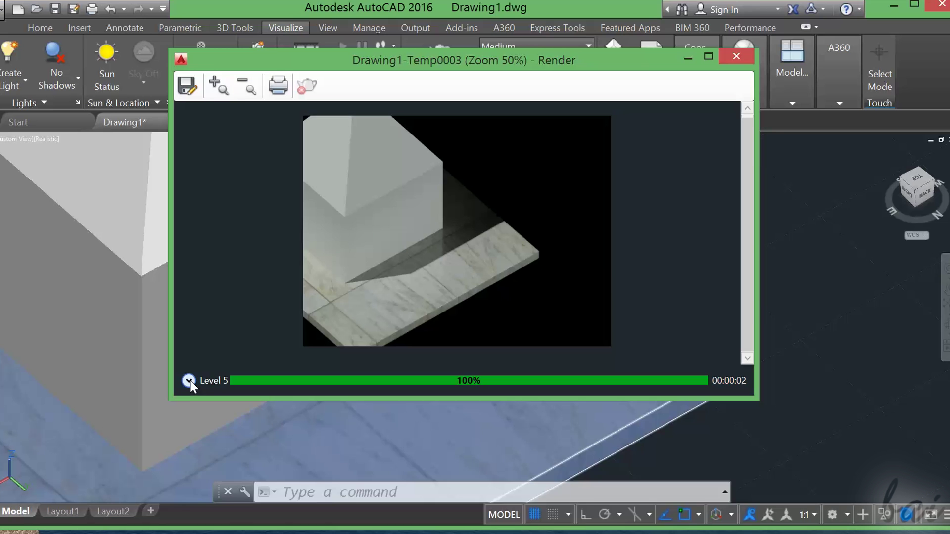
Render the model directly in the drawing viewport
{"action": "left_click", "coordinate": [189, 380]}
{"action": "mouse_move", "coordinate": [476, 3]}
{"action": "left_mouse_down"}
{"action": "mouse_move", "coordinate": [481, 59]}
{"action": "mouse_move", "coordinate": [481, 11]}
{"action": "left_mouse_up"}
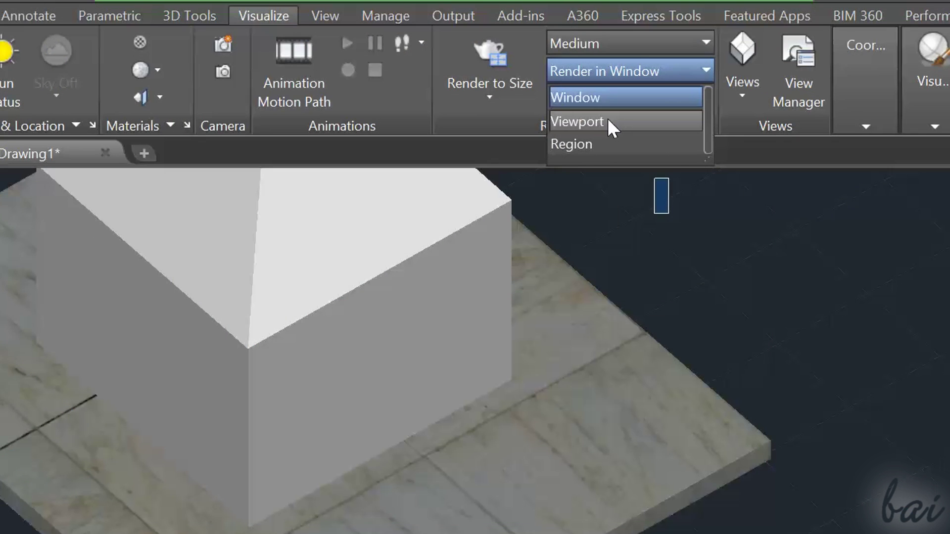
{"action": "left_click", "coordinate": [608, 122]}
{"action": "scroll", "coordinate": [521, 231], "scroll_direction": "down", "scroll_amount": 5}
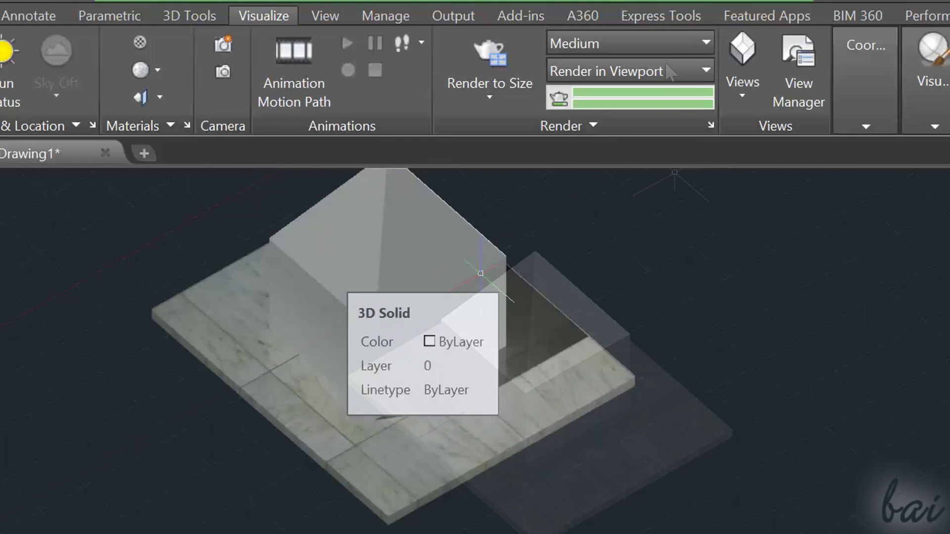
Switch output to Render in Region and render a region framing the house
{"action": "left_click", "coordinate": [665, 63]}
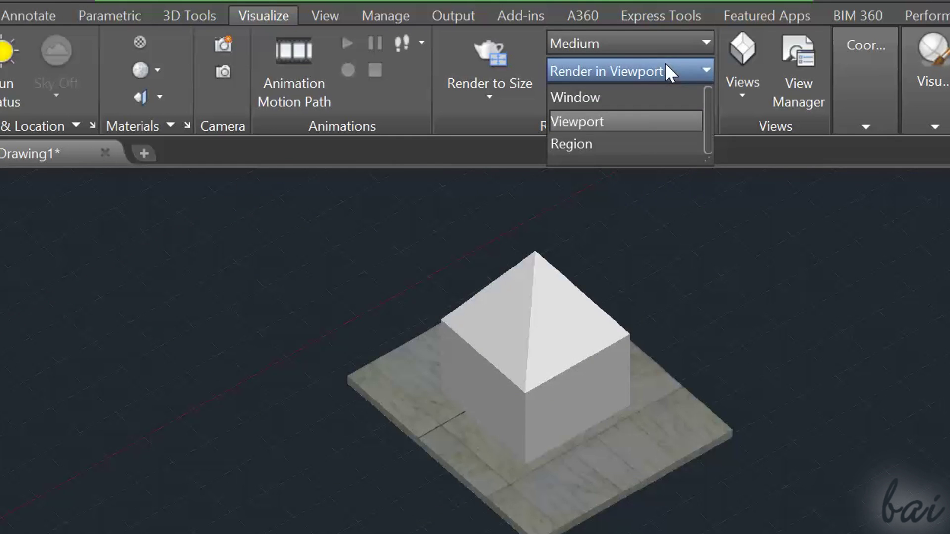
{"action": "left_click", "coordinate": [640, 144]}
{"action": "left_click", "coordinate": [269, 330]}
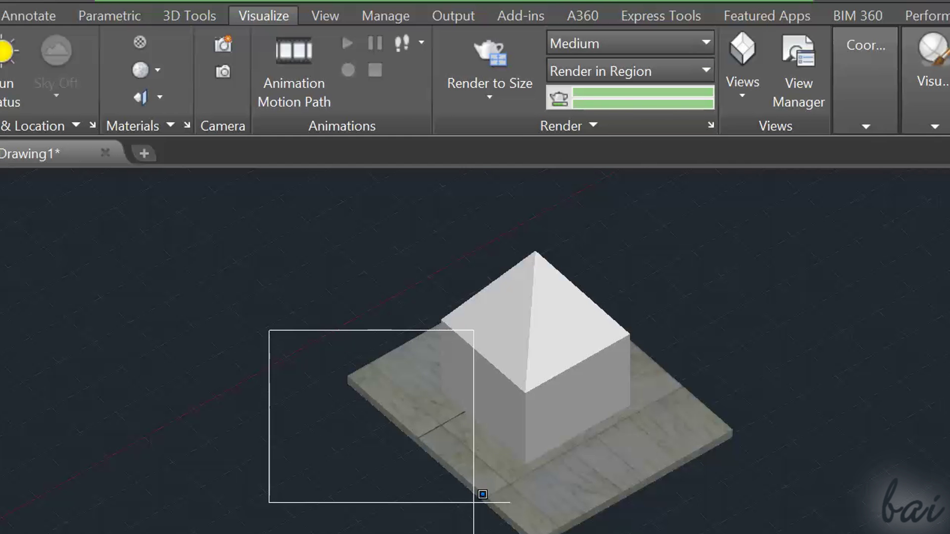
{"action": "left_click", "coordinate": [535, 533]}
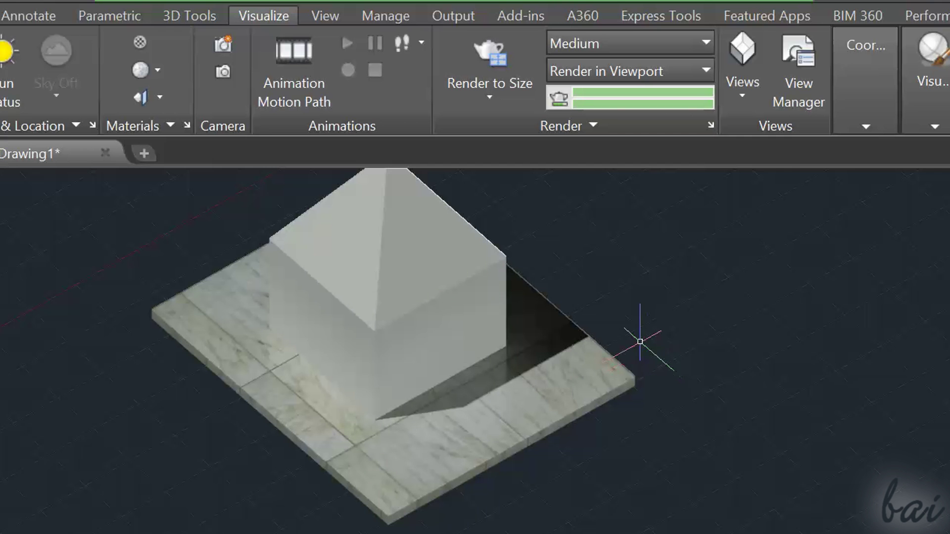
{"action": "scroll", "coordinate": [636, 340], "scroll_direction": "down", "scroll_amount": 5}
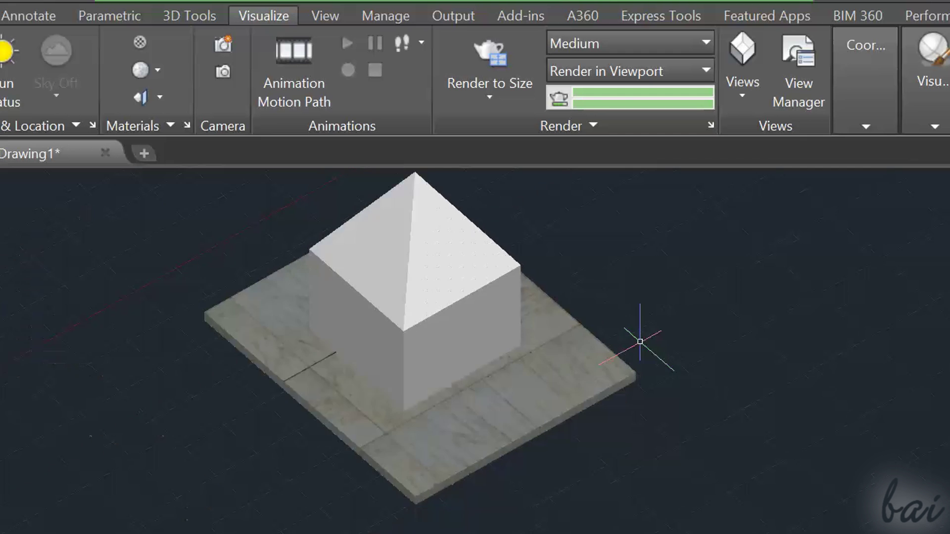
{"action": "scroll", "coordinate": [415, 200], "scroll_direction": "up", "scroll_amount": 2}
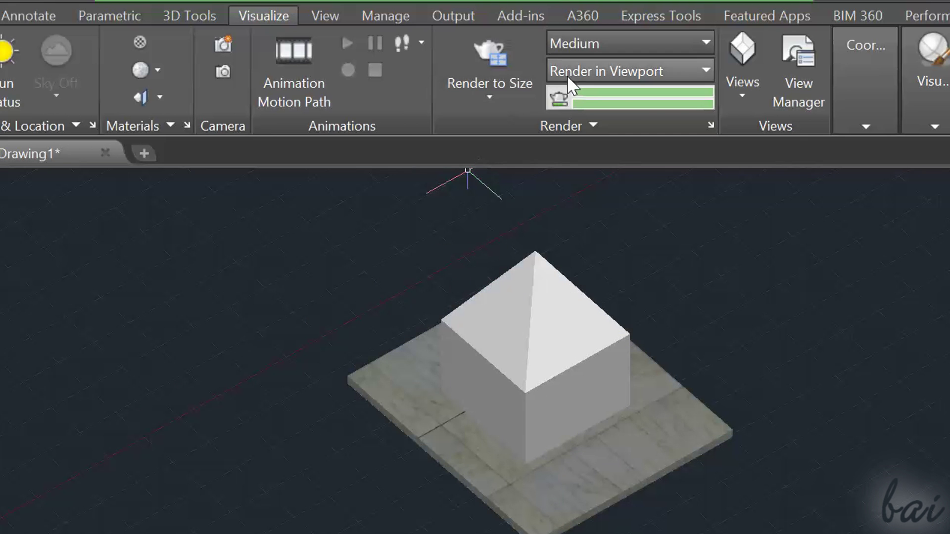
Render the whole view, clear it, and orbit to an elevated view of the house
{"action": "left_click", "coordinate": [498, 69]}
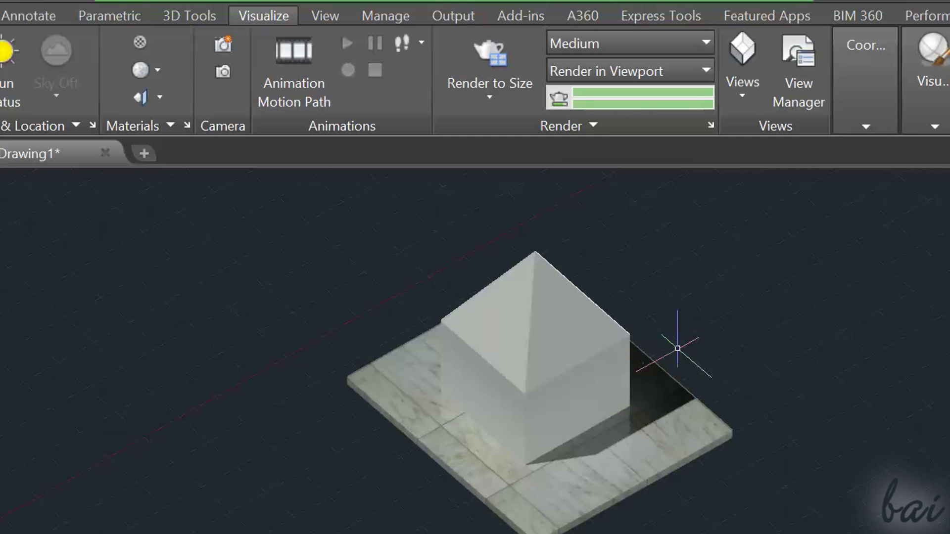
{"action": "key", "text": "Escape"}
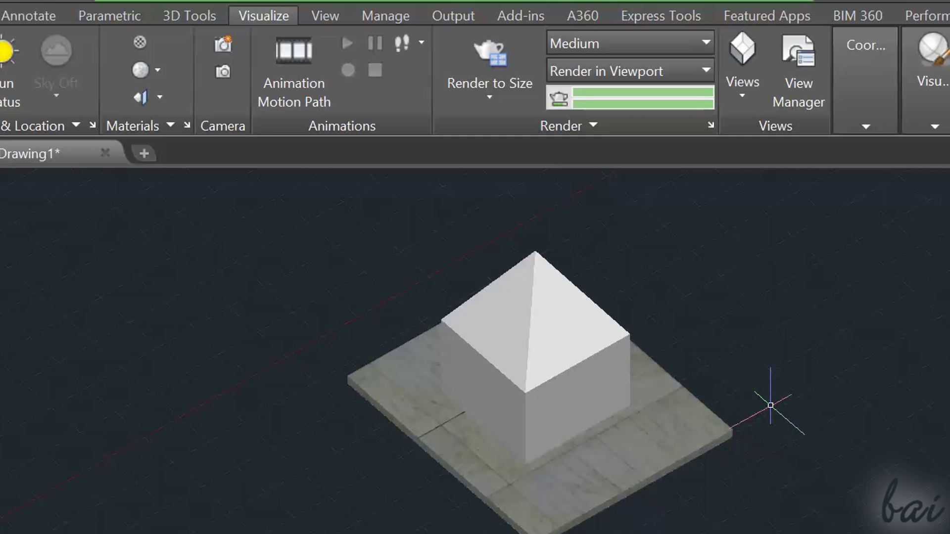
{"action": "middle_click_drag", "start_coordinate": [769, 370], "coordinate": [895, 343], "text": "shift"}
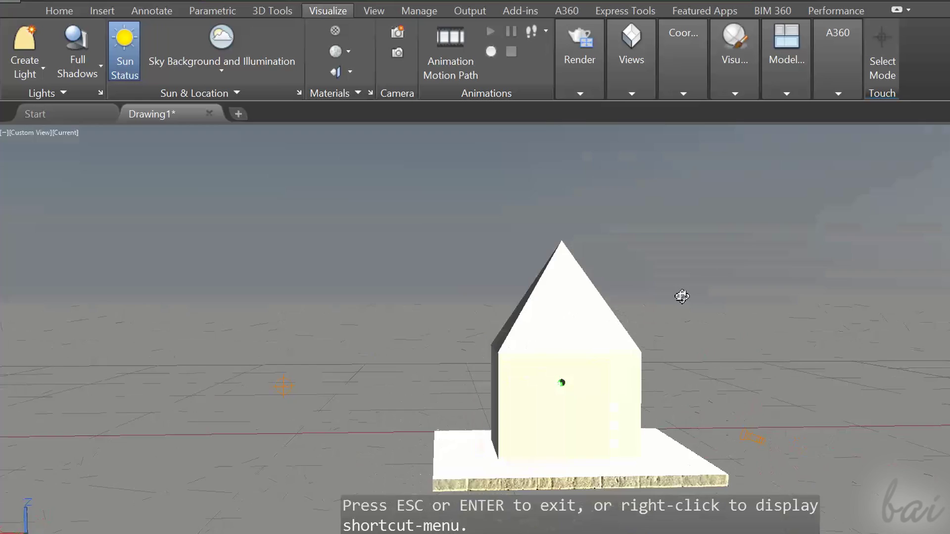
{"action": "mouse_move", "coordinate": [800, 255]}
{"action": "middle_mouse_down", "text": "shift"}
{"action": "mouse_move", "coordinate": [853, 282]}
{"action": "mouse_move", "coordinate": [845, 311]}
{"action": "mouse_move", "coordinate": [802, 318]}
{"action": "mouse_move", "coordinate": [850, 309]}
{"action": "mouse_move", "coordinate": [802, 267]}
{"action": "mouse_move", "coordinate": [812, 293]}
{"action": "mouse_move", "coordinate": [801, 237]}
{"action": "middle_mouse_up", "text": "shift"}
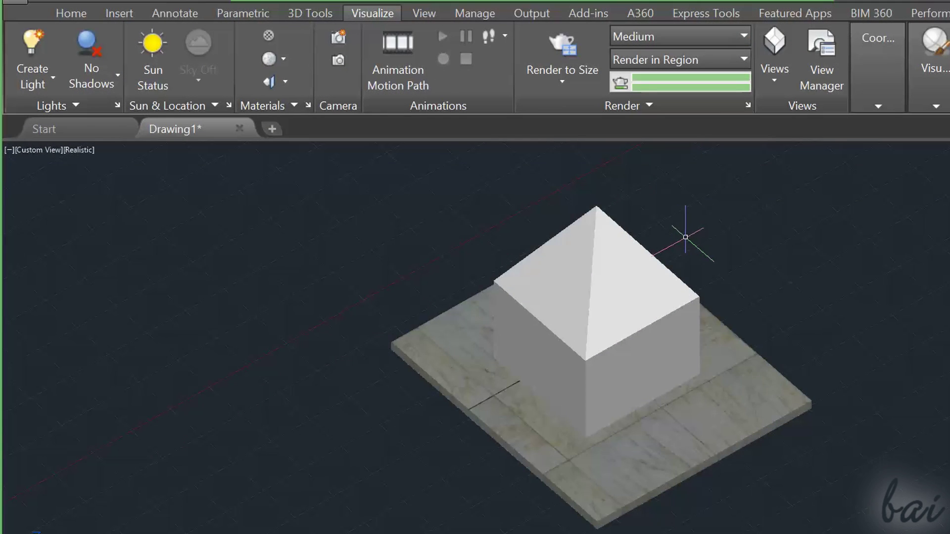
Turn on sunlight with adjusted exposure and switch the render environment on
{"action": "left_click", "coordinate": [147, 62]}
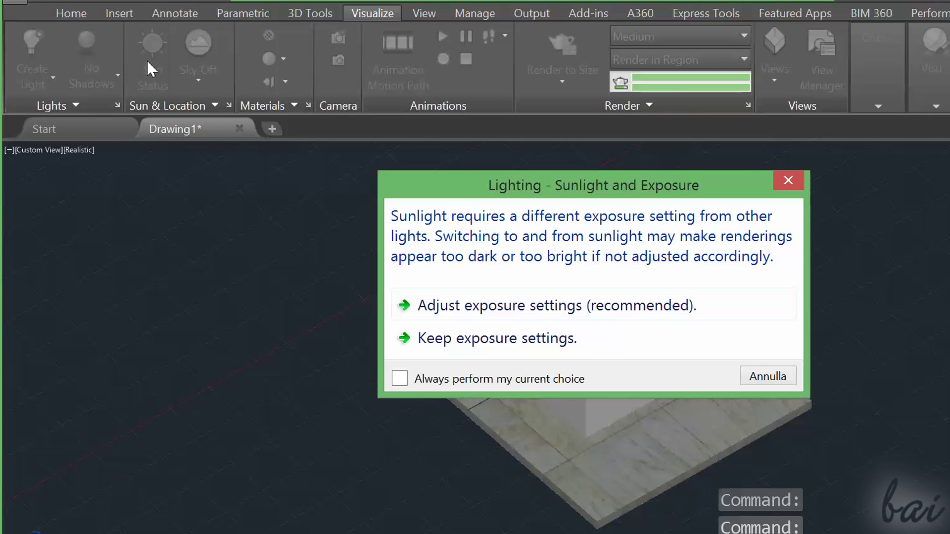
{"action": "left_click", "coordinate": [578, 304]}
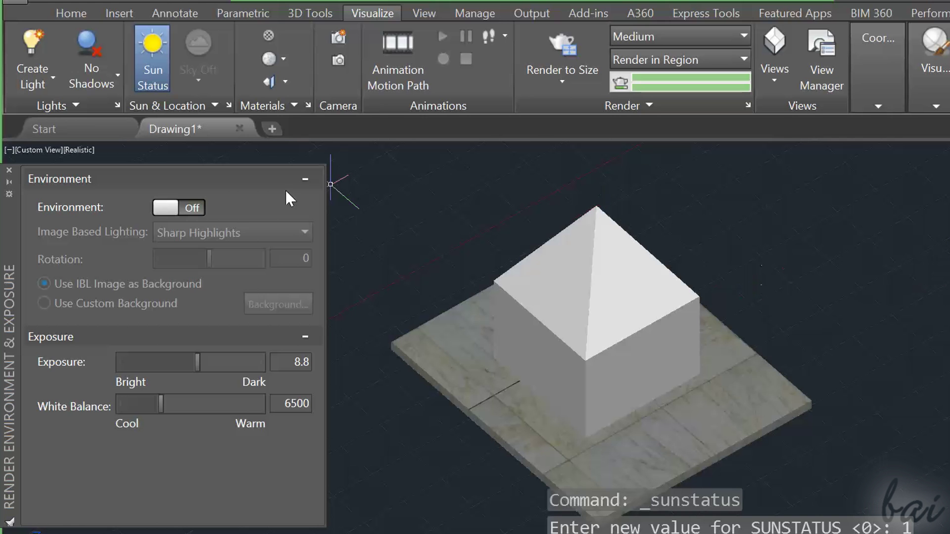
{"action": "left_click", "coordinate": [166, 208]}
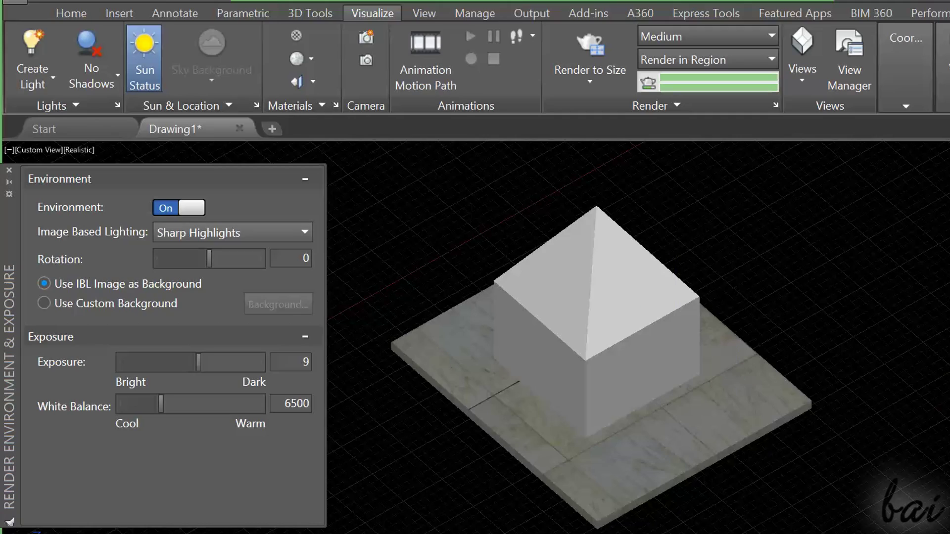
{"action": "middle_click_drag", "start_coordinate": [904, 302], "coordinate": [519, 307], "text": "shift"}
Set the image-based lighting to Dry Lake Bed
{"action": "left_click", "coordinate": [233, 234]}
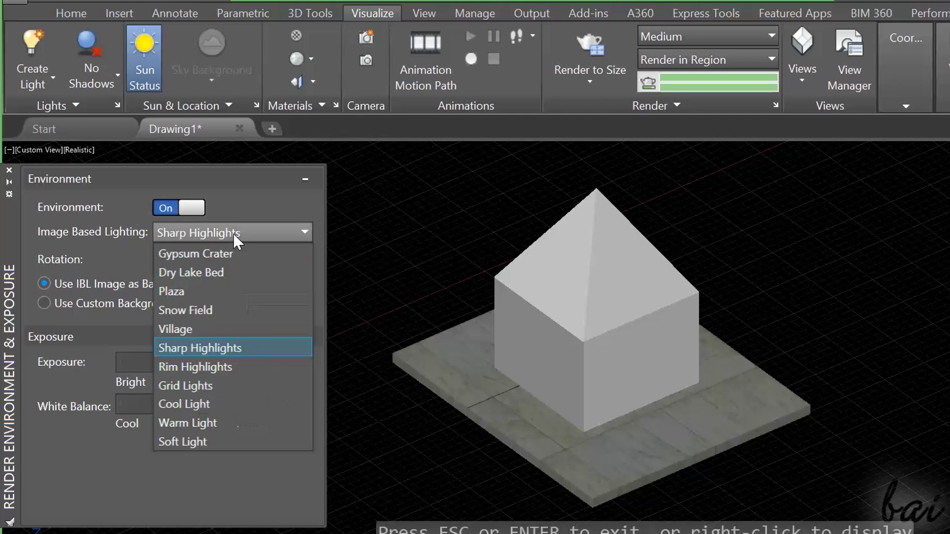
{"action": "left_click", "coordinate": [188, 327]}
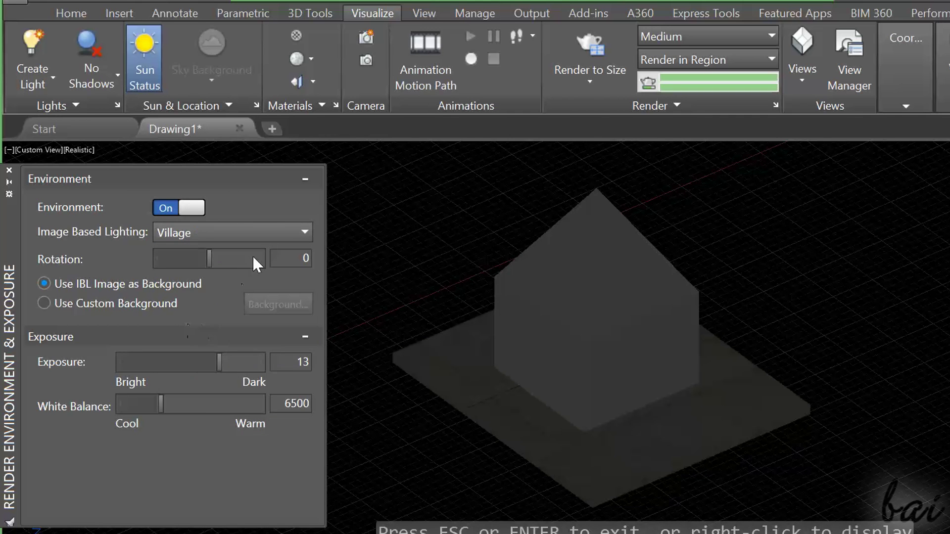
{"action": "left_click", "coordinate": [252, 234]}
{"action": "left_click", "coordinate": [233, 270]}
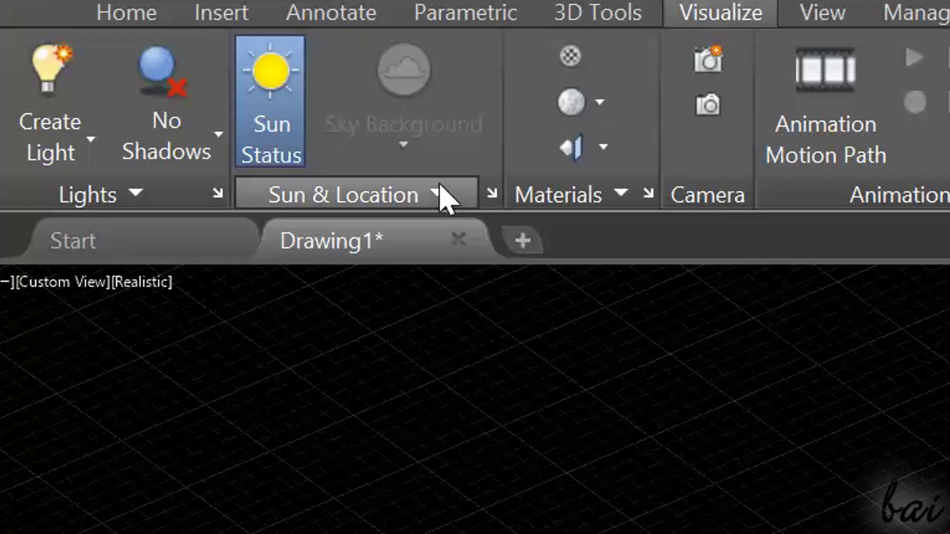
Drag the Sun & Location sliders to set the sun to 04/07/2015 at 15:10
{"action": "left_click", "coordinate": [435, 194]}
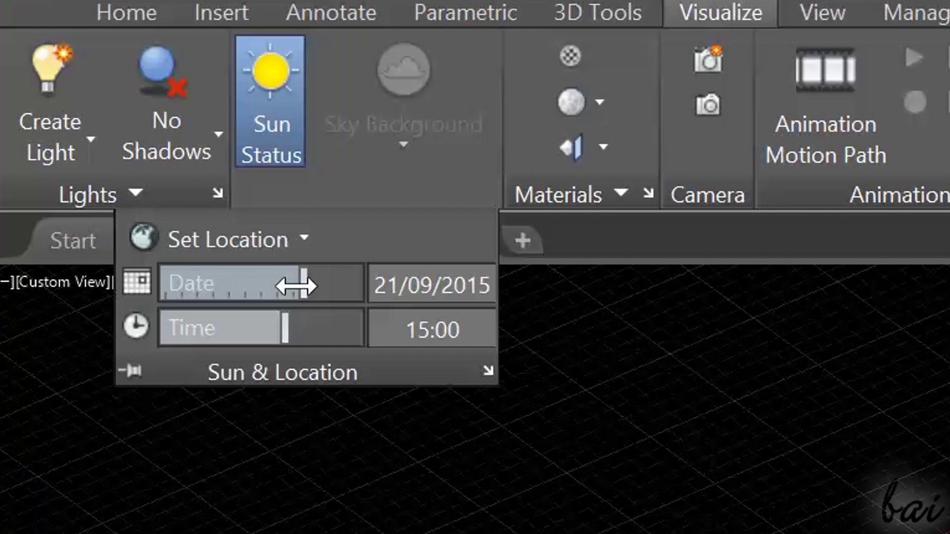
{"action": "left_click_drag", "start_coordinate": [296, 286], "coordinate": [257, 298]}
{"action": "left_click_drag", "start_coordinate": [282, 335], "coordinate": [354, 364]}
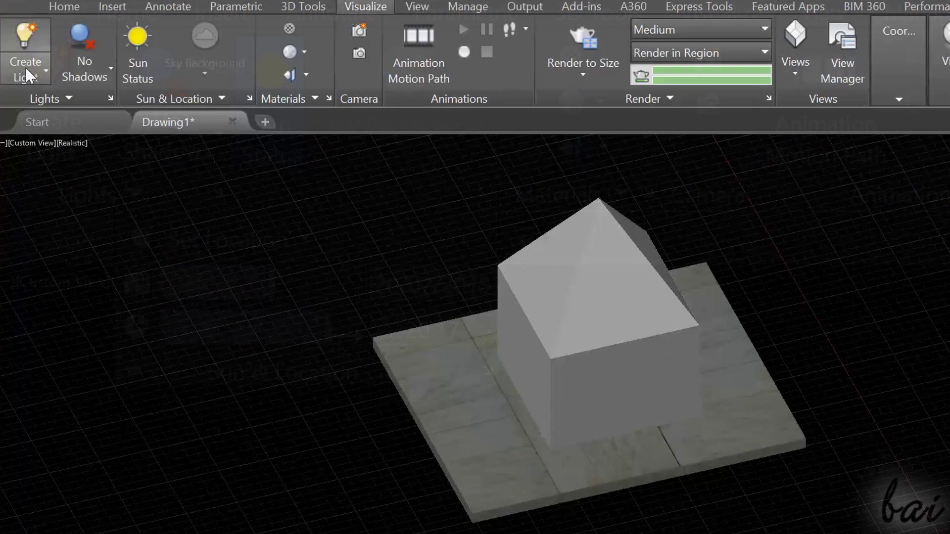
Switch the shadow display from Ground Shadows to Full Shadows
{"action": "left_click", "coordinate": [91, 70]}
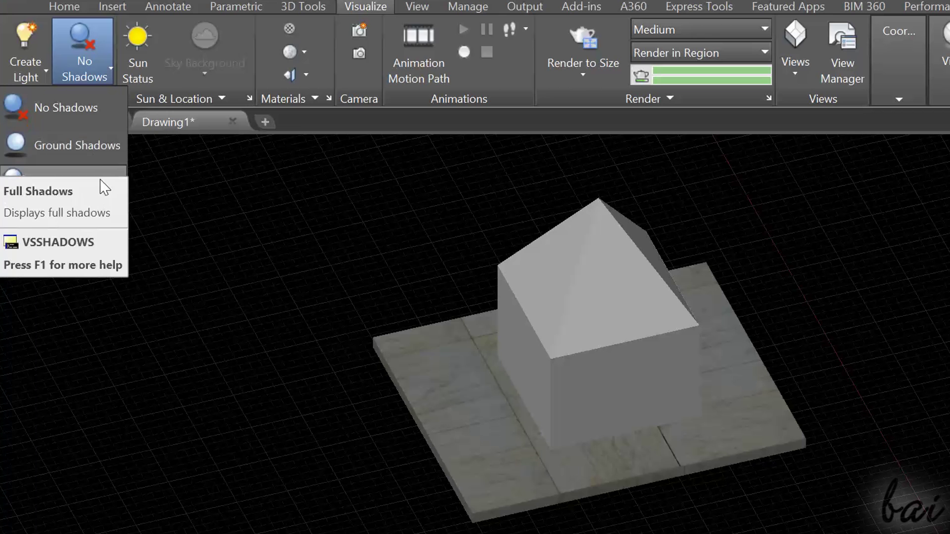
{"action": "left_click", "coordinate": [99, 137]}
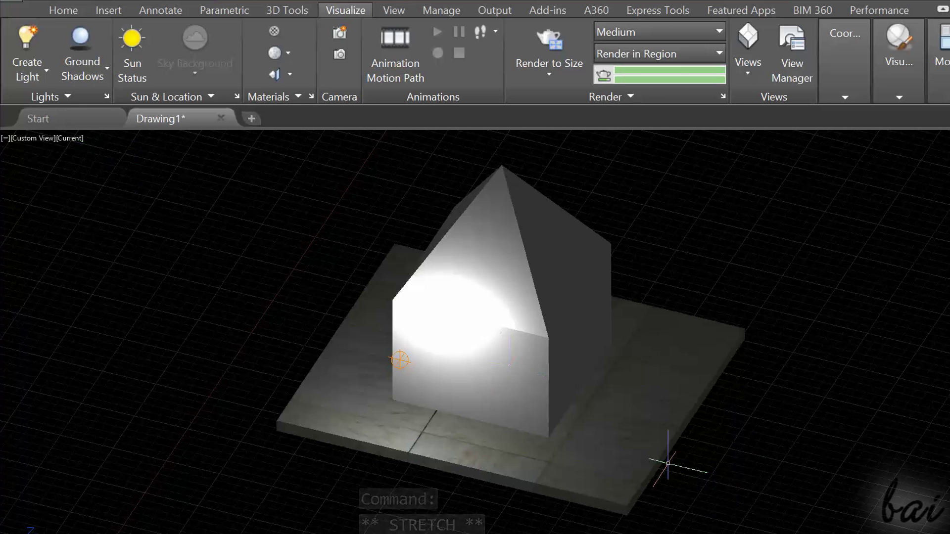
{"action": "scroll", "coordinate": [589, 451], "scroll_direction": "up", "scroll_amount": 2}
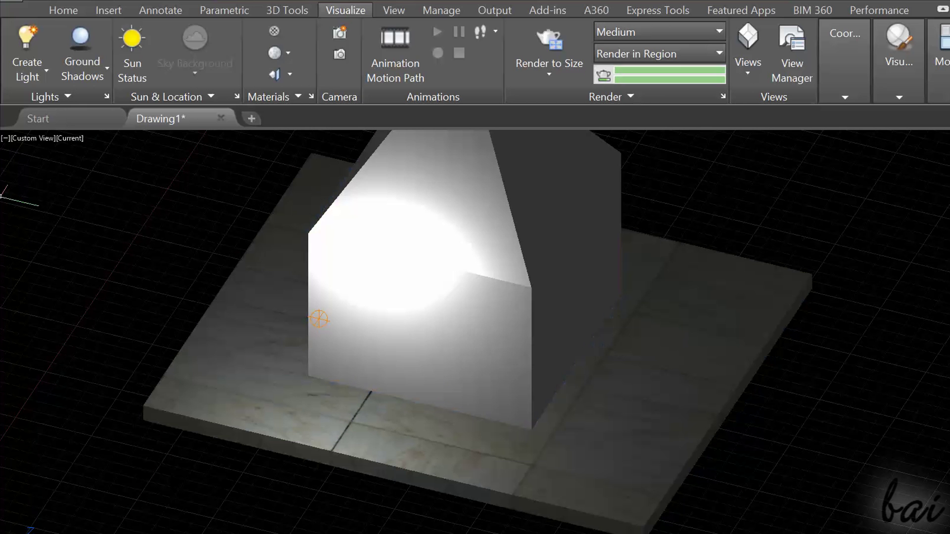
{"action": "left_click", "coordinate": [93, 68]}
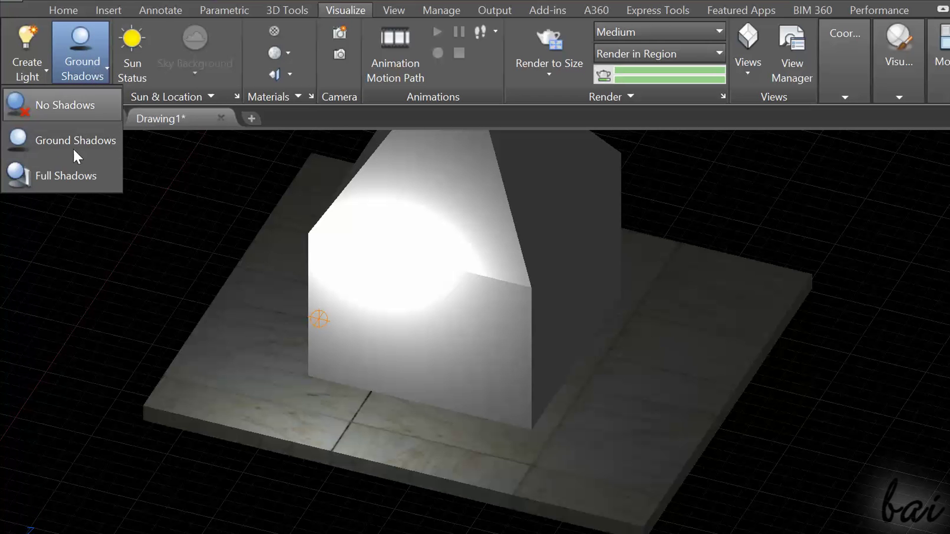
{"action": "left_click", "coordinate": [72, 176]}
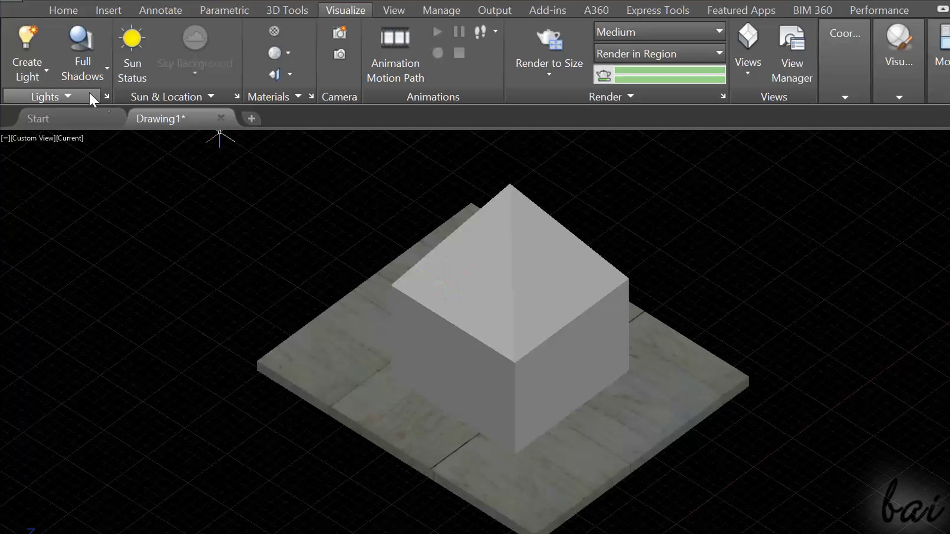
Place a point light beside the house near the base slab
{"action": "left_click", "coordinate": [37, 72]}
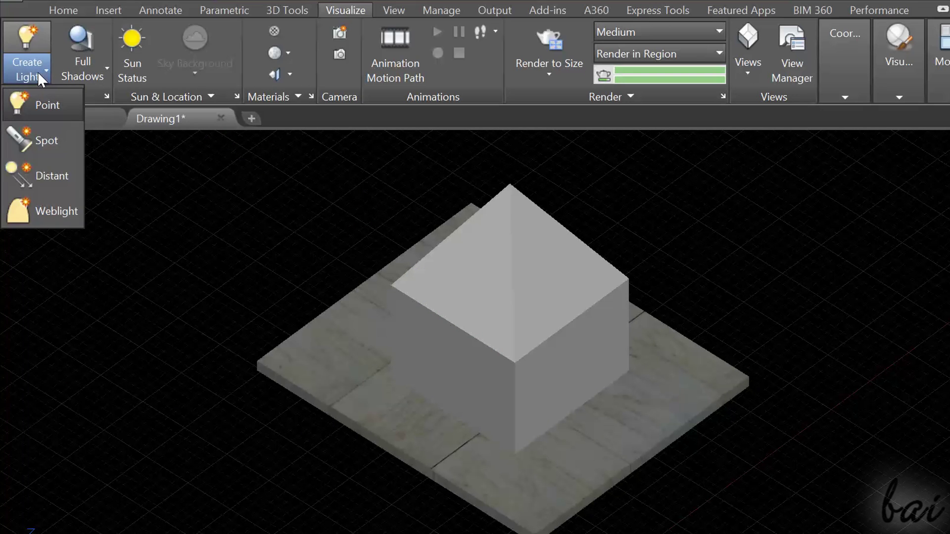
{"action": "left_click", "coordinate": [47, 105]}
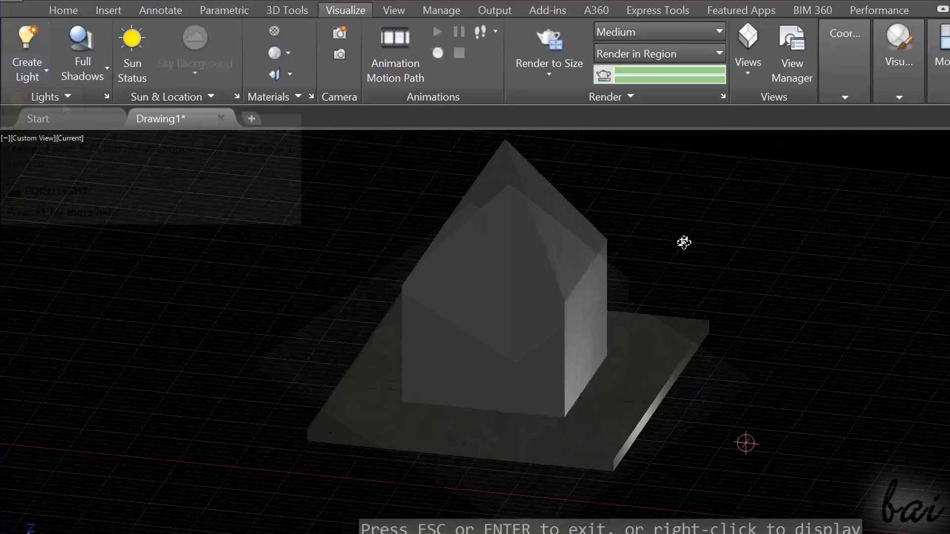
{"action": "middle_click_drag", "start_coordinate": [683, 242], "coordinate": [600, 239], "text": "shift"}
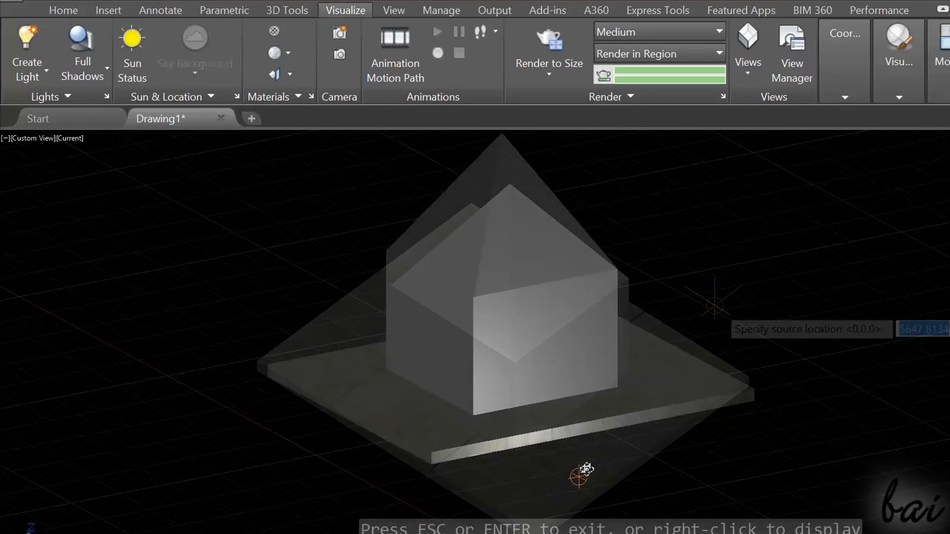
{"action": "left_click", "coordinate": [744, 283]}
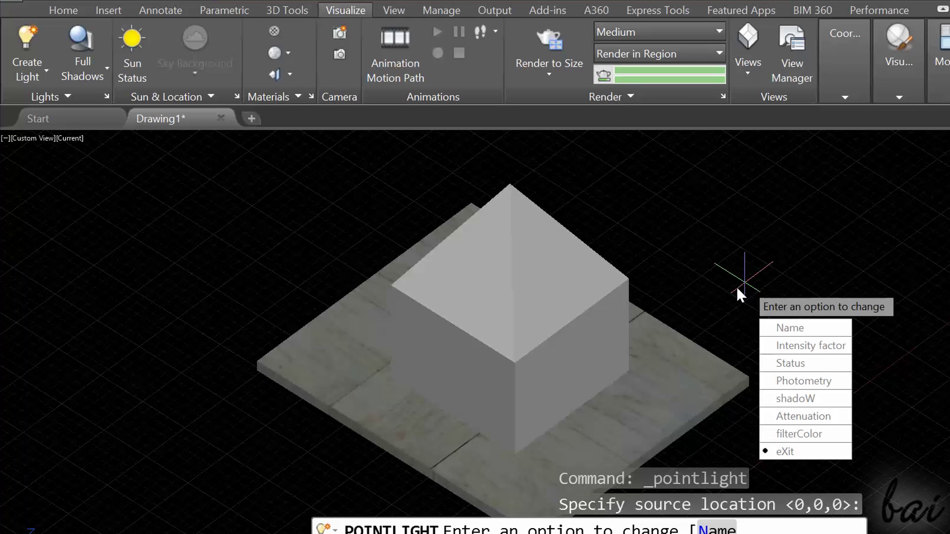
{"action": "key", "text": "Return"}
{"action": "mouse_move", "coordinate": [802, 298]}
{"action": "middle_mouse_down", "text": "shift"}
{"action": "mouse_move", "coordinate": [770, 310]}
{"action": "mouse_move", "coordinate": [651, 225]}
{"action": "mouse_move", "coordinate": [581, 236]}
{"action": "mouse_move", "coordinate": [543, 197]}
{"action": "mouse_move", "coordinate": [576, 246]}
{"action": "mouse_move", "coordinate": [600, 239]}
{"action": "middle_mouse_up", "text": "shift"}
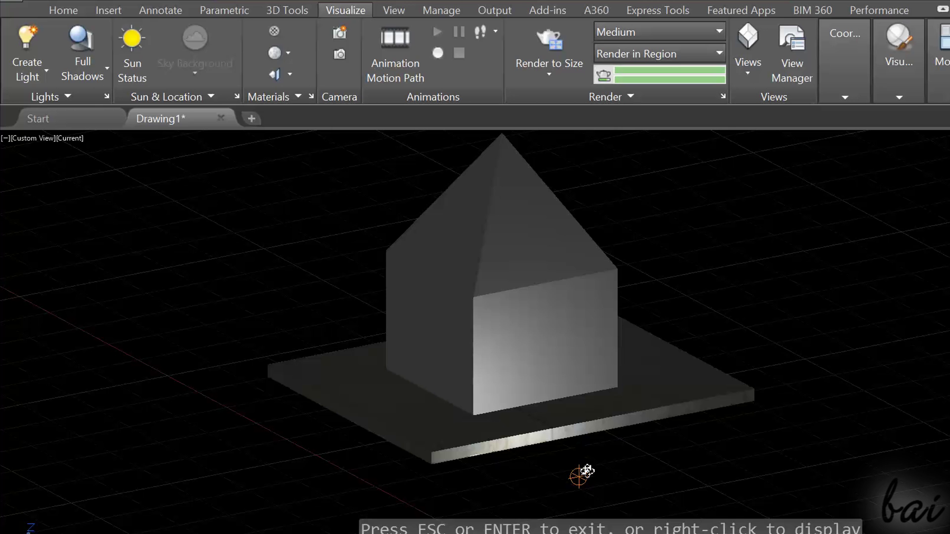
{"action": "middle_click_drag", "start_coordinate": [588, 471], "coordinate": [588, 471], "text": "shift"}
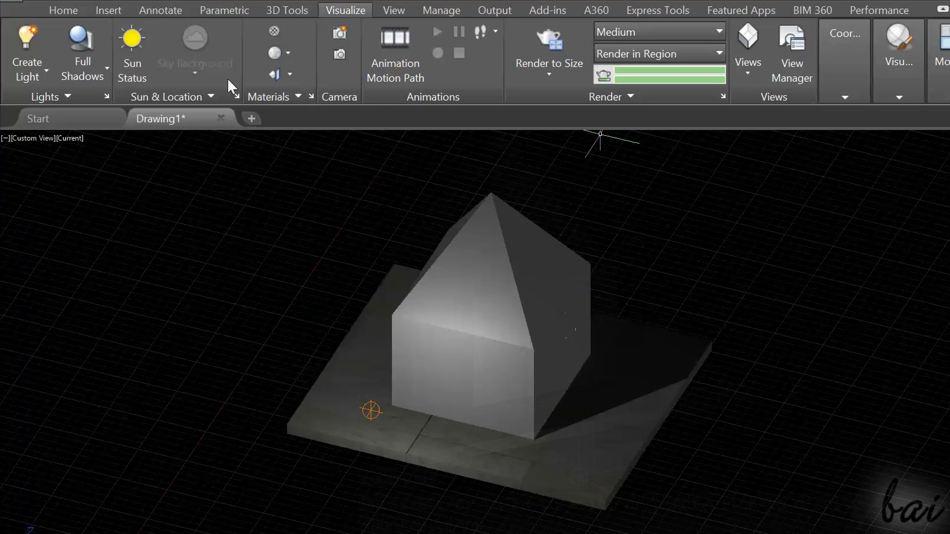
Create a spotlight placed right of the house and aimed at its near corner
{"action": "left_click", "coordinate": [29, 72]}
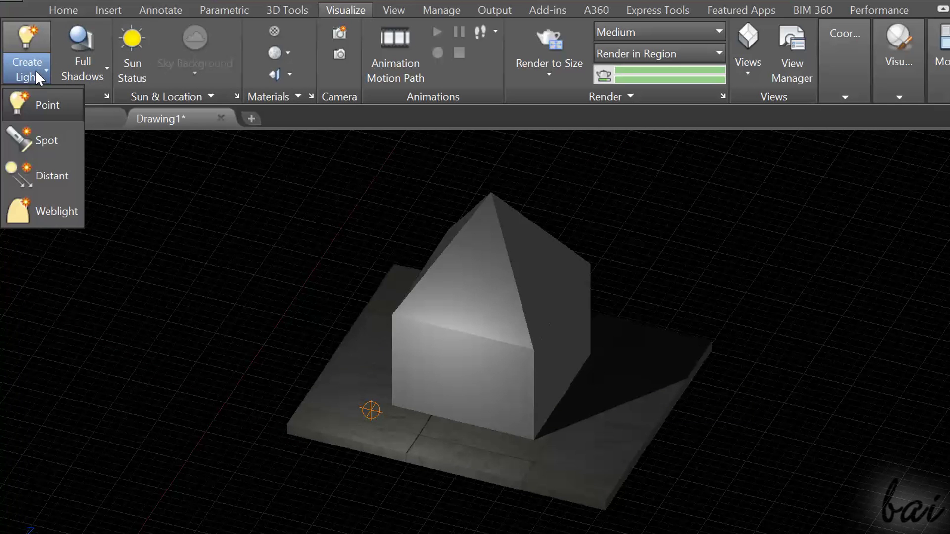
{"action": "left_click", "coordinate": [46, 142]}
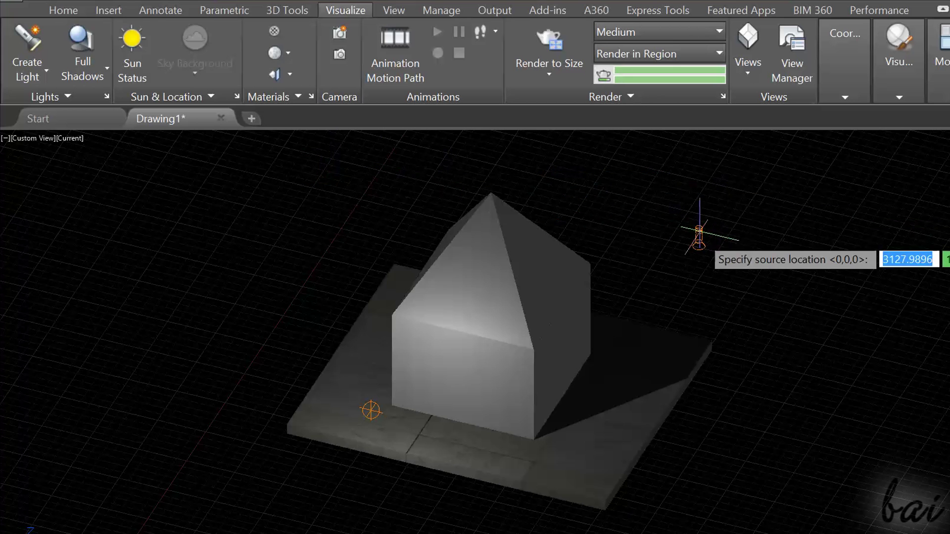
{"action": "left_click", "coordinate": [687, 273]}
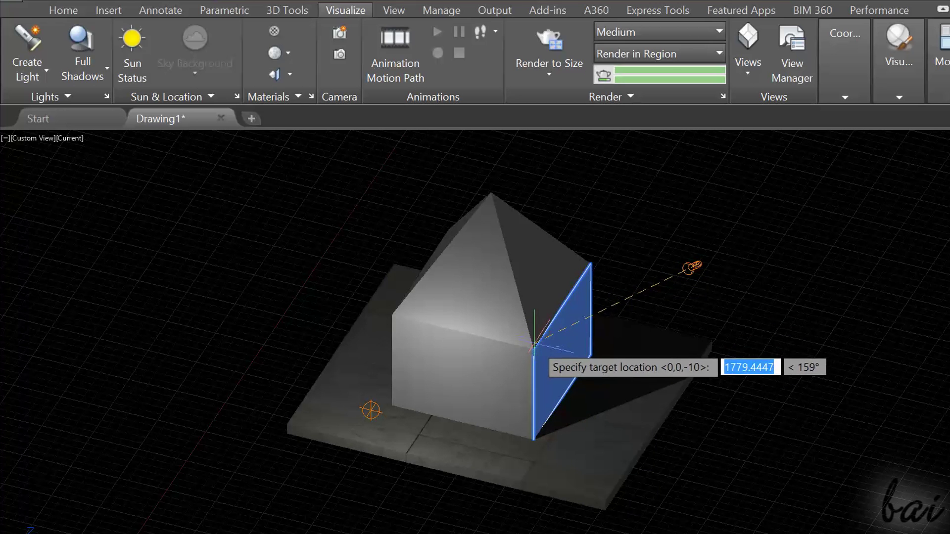
{"action": "left_click", "coordinate": [590, 263]}
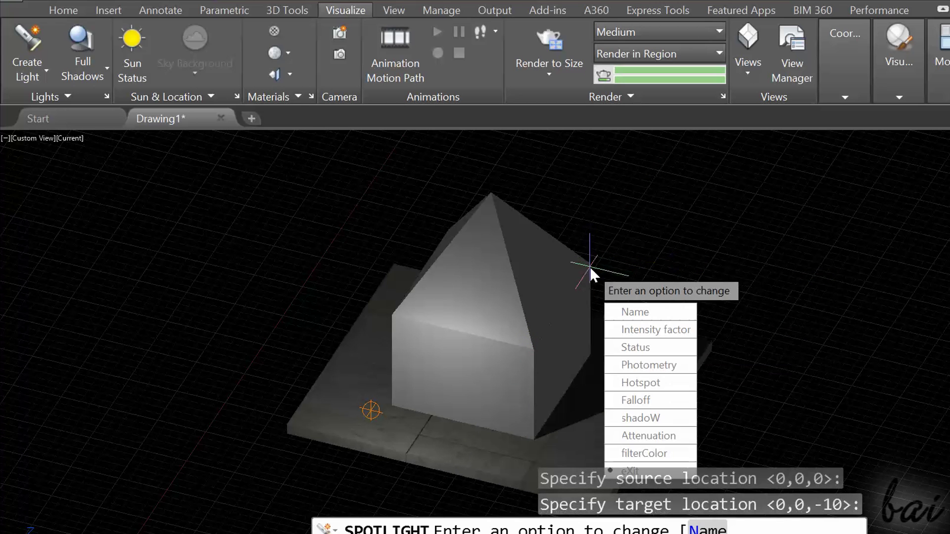
{"action": "middle_click_drag", "start_coordinate": [608, 257], "coordinate": [661, 385], "text": "shift"}
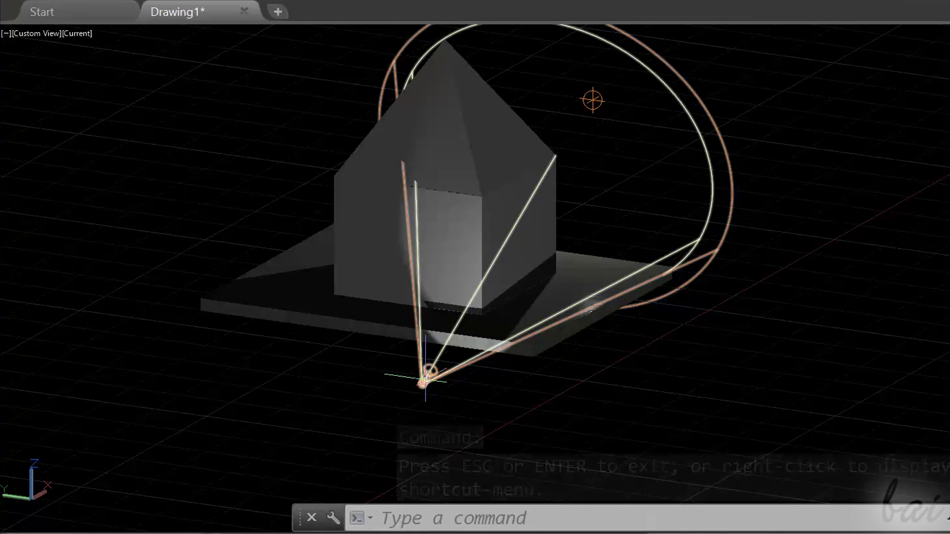
Shrink the spotlight's hotspot cone and move the spotlight to the house's front right
{"action": "left_click", "coordinate": [399, 462]}
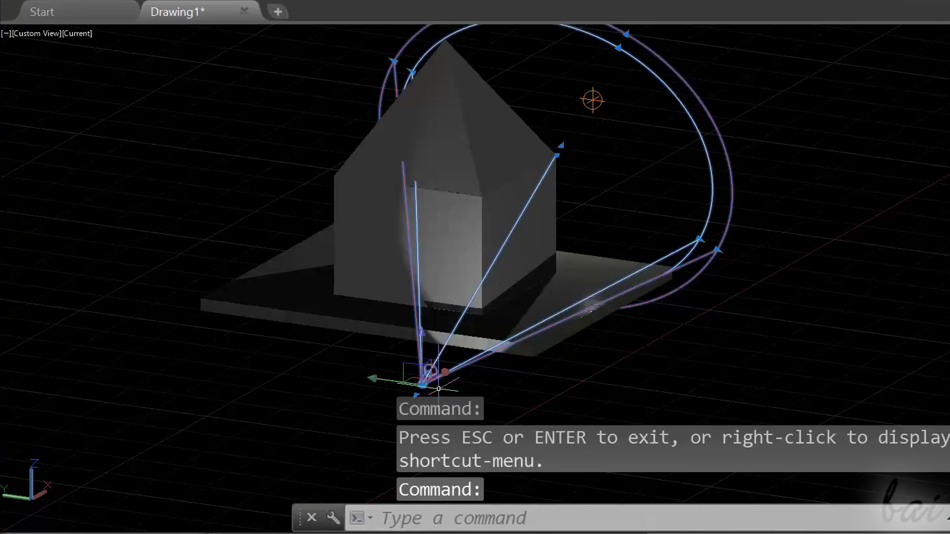
{"action": "left_click", "coordinate": [411, 71]}
{"action": "left_click", "coordinate": [482, 135]}
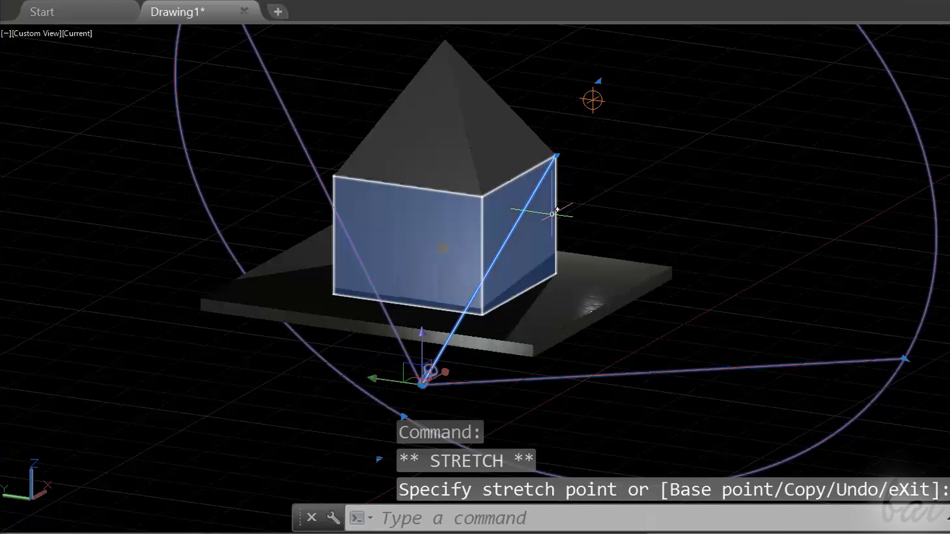
{"action": "middle_click_drag", "start_coordinate": [705, 132], "coordinate": [254, 471], "text": "shift"}
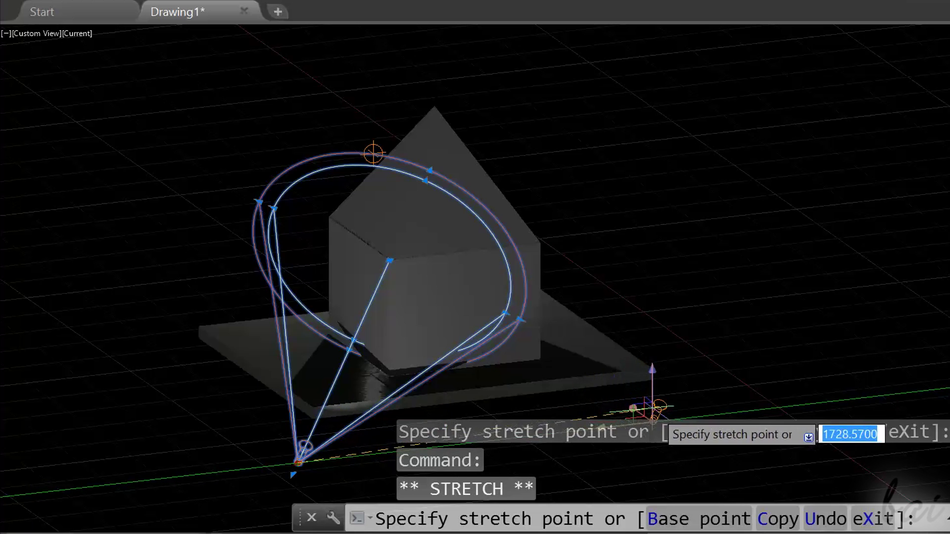
{"action": "left_click", "coordinate": [653, 408]}
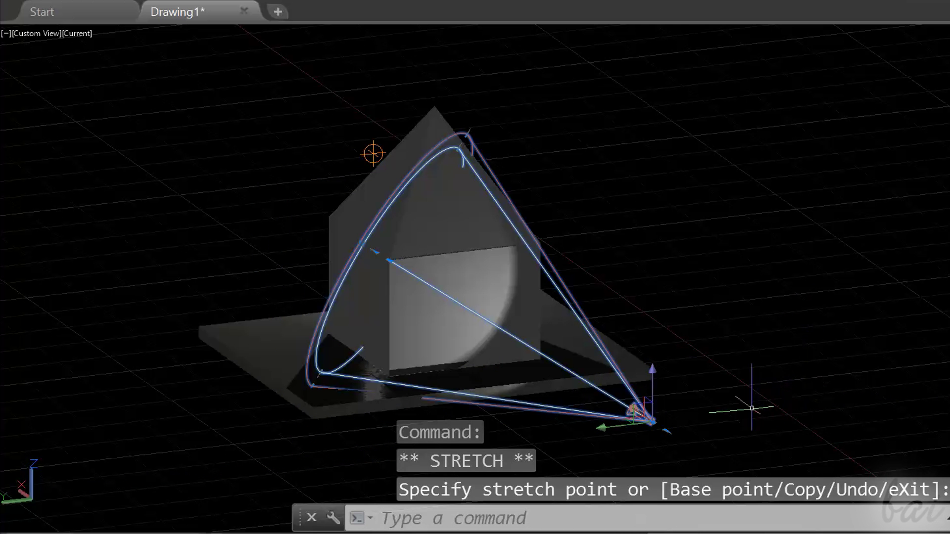
Stretch the box solid's corner grip to a new point, then view the house from above
{"action": "left_click", "coordinate": [393, 258]}
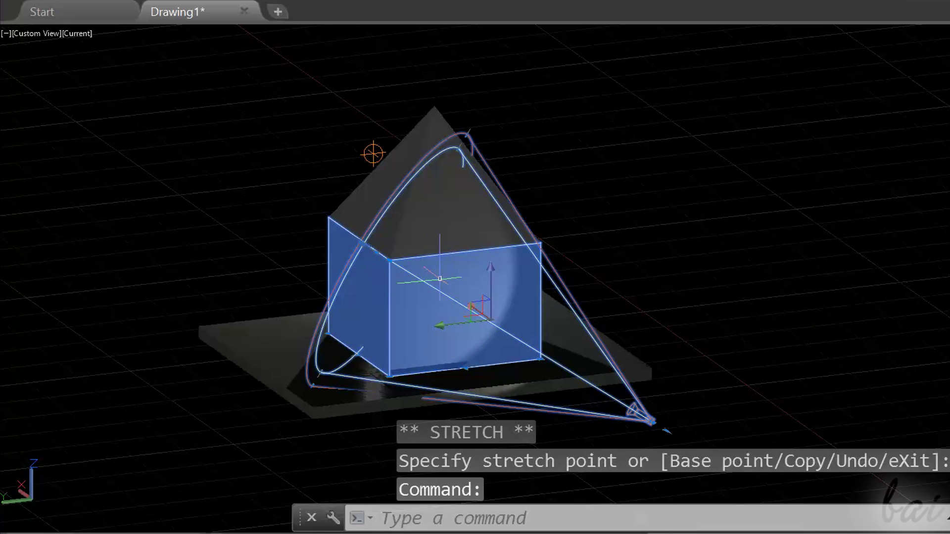
{"action": "left_click", "coordinate": [392, 255]}
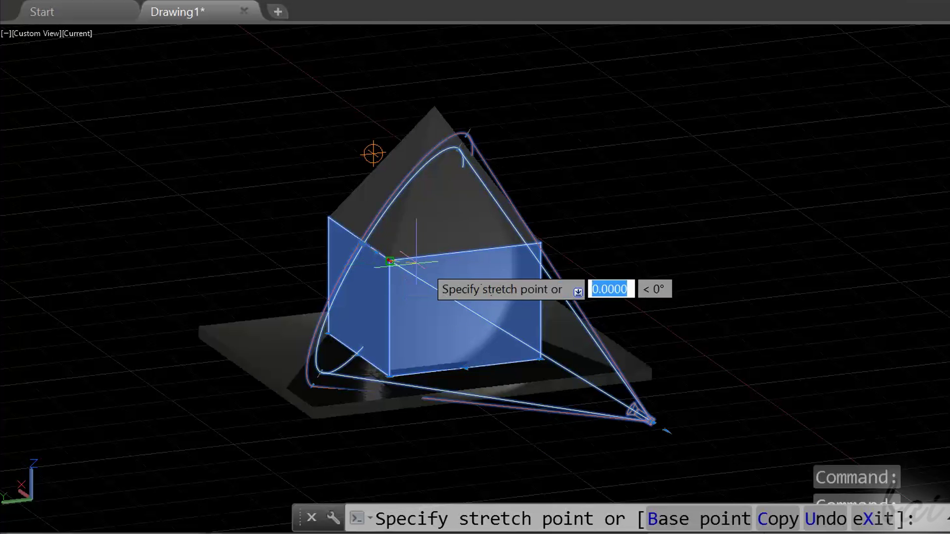
{"action": "left_click", "coordinate": [464, 233]}
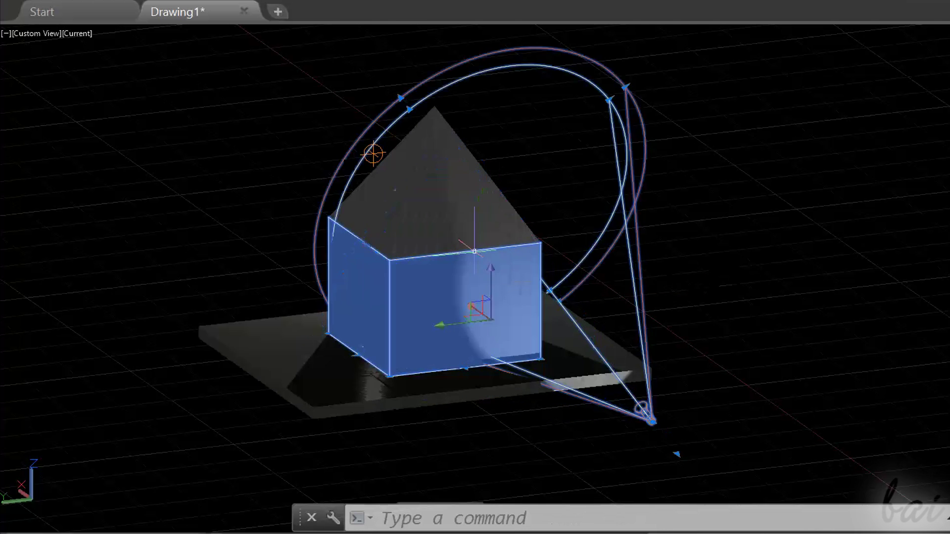
{"action": "key", "text": "Escape"}
{"action": "middle_click_drag", "start_coordinate": [700, 261], "coordinate": [596, 98], "text": "shift"}
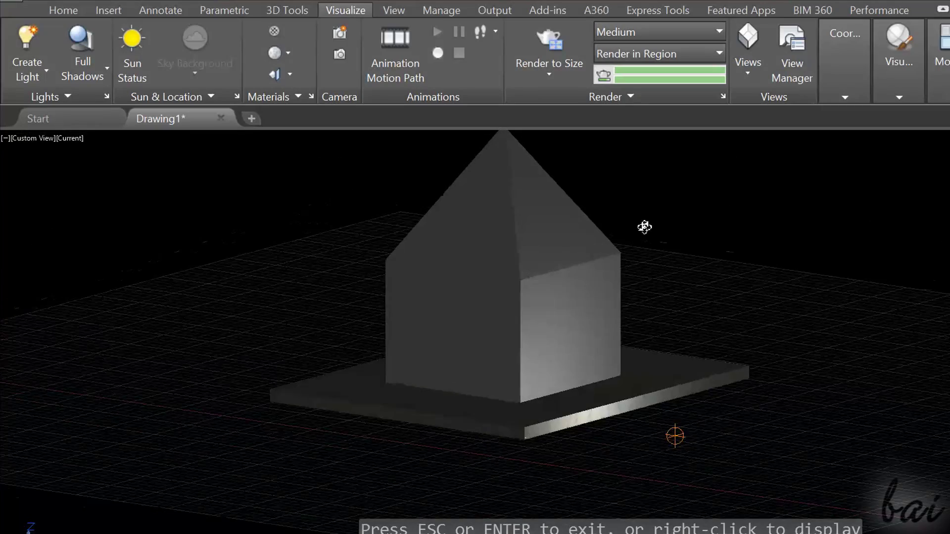
{"action": "middle_click_drag", "start_coordinate": [542, 198], "coordinate": [600, 241], "text": "shift"}
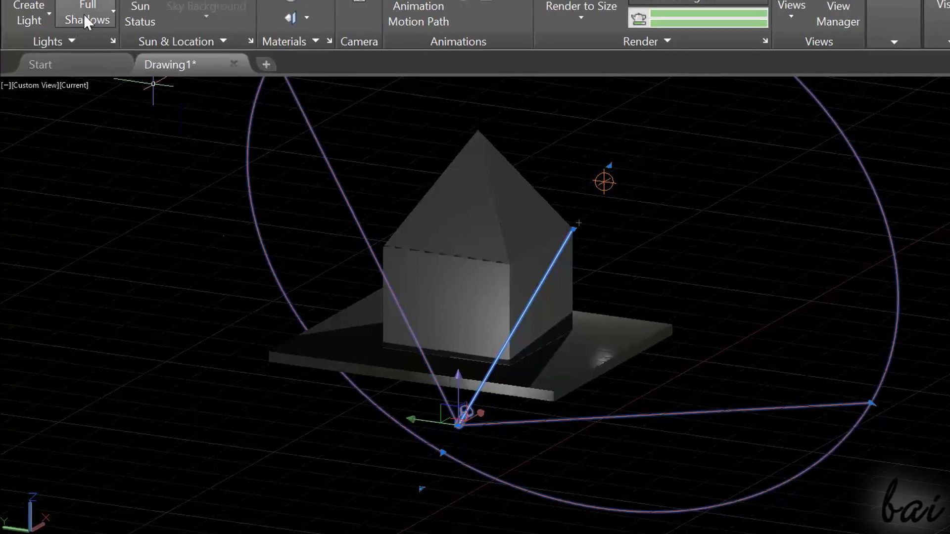
Darken the scene exposure and move the light glyph onto the box face
{"action": "left_click", "coordinate": [68, 97]}
{"action": "mouse_move", "coordinate": [77, 135]}
{"action": "left_mouse_down"}
{"action": "mouse_move", "coordinate": [117, 148]}
{"action": "mouse_move", "coordinate": [55, 144]}
{"action": "mouse_move", "coordinate": [64, 144]}
{"action": "left_mouse_up"}
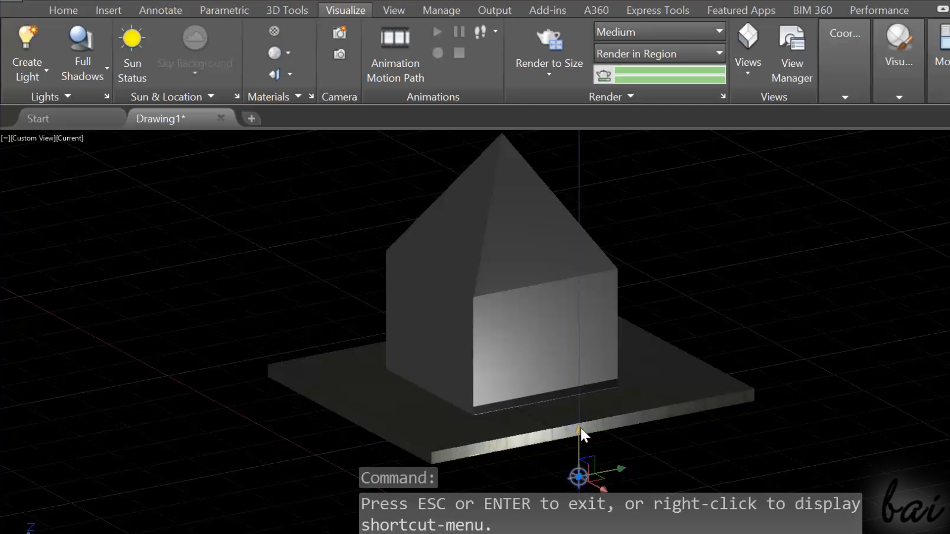
{"action": "left_click", "coordinate": [579, 431]}
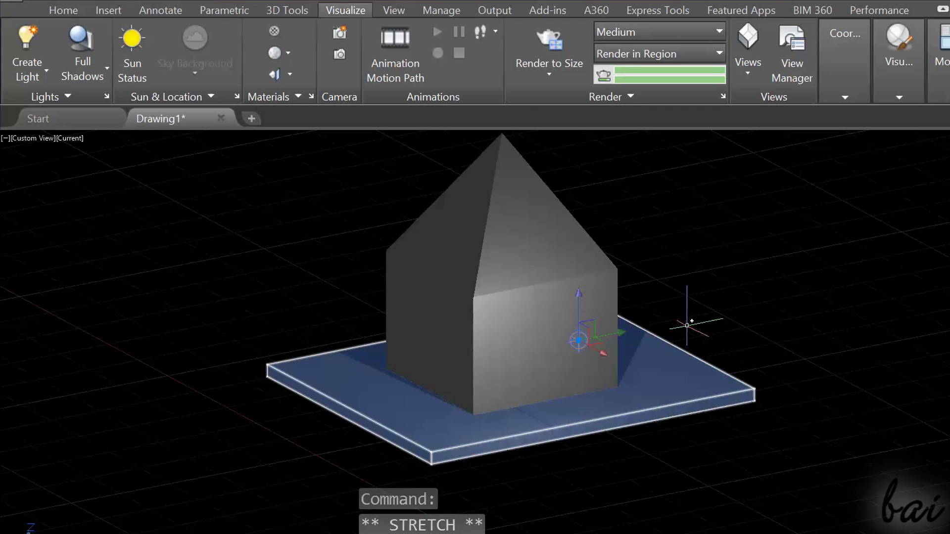
{"action": "left_click", "coordinate": [557, 333]}
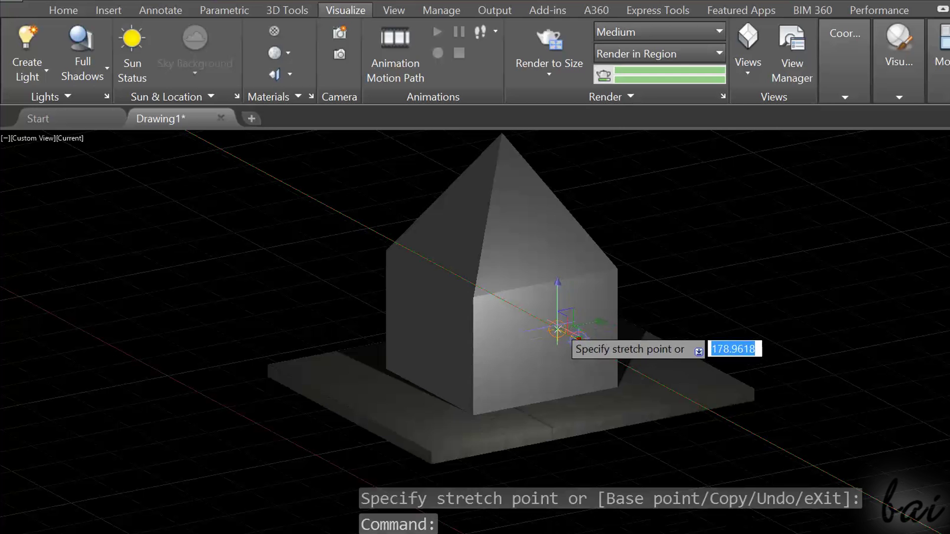
{"action": "left_click", "coordinate": [557, 333]}
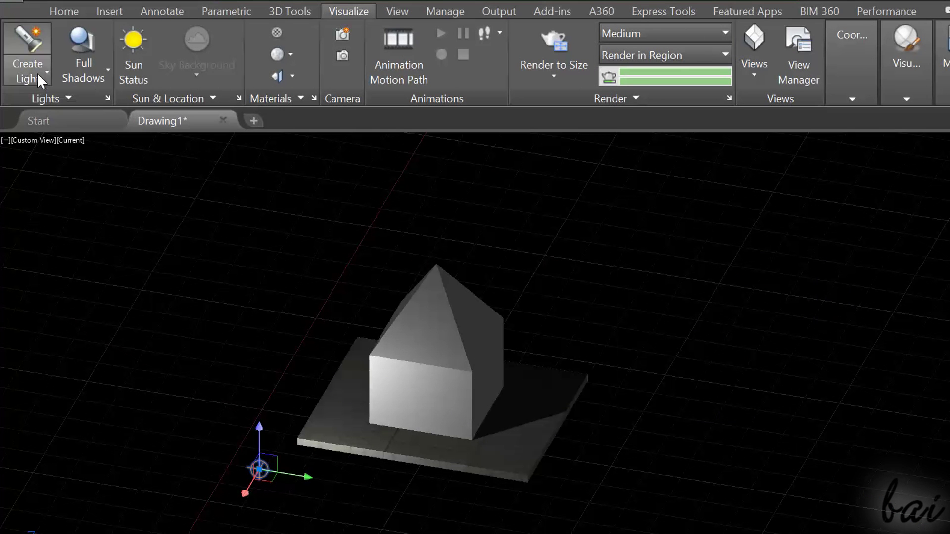
Start a distant light, then begin placing a web light
{"action": "left_click", "coordinate": [35, 80]}
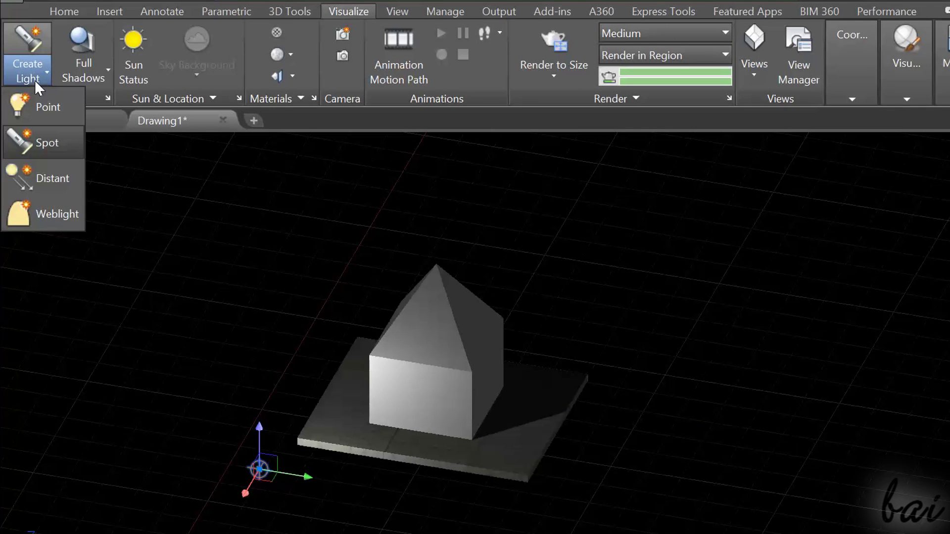
{"action": "left_click", "coordinate": [52, 174]}
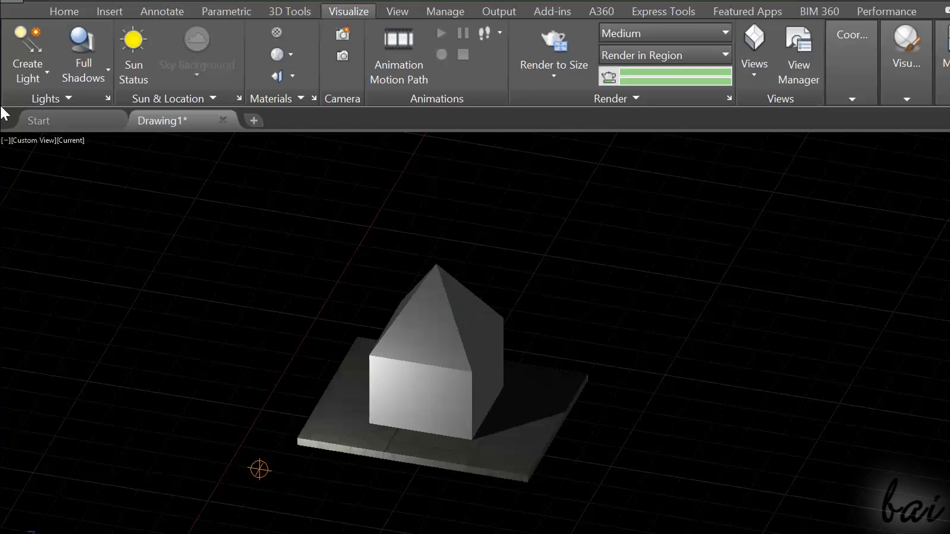
{"action": "left_click", "coordinate": [28, 74]}
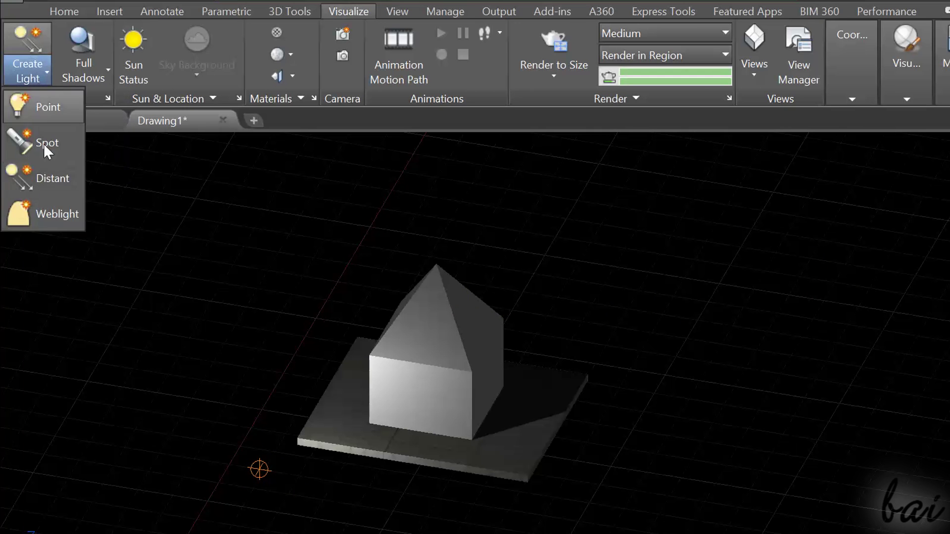
{"action": "left_click", "coordinate": [73, 217]}
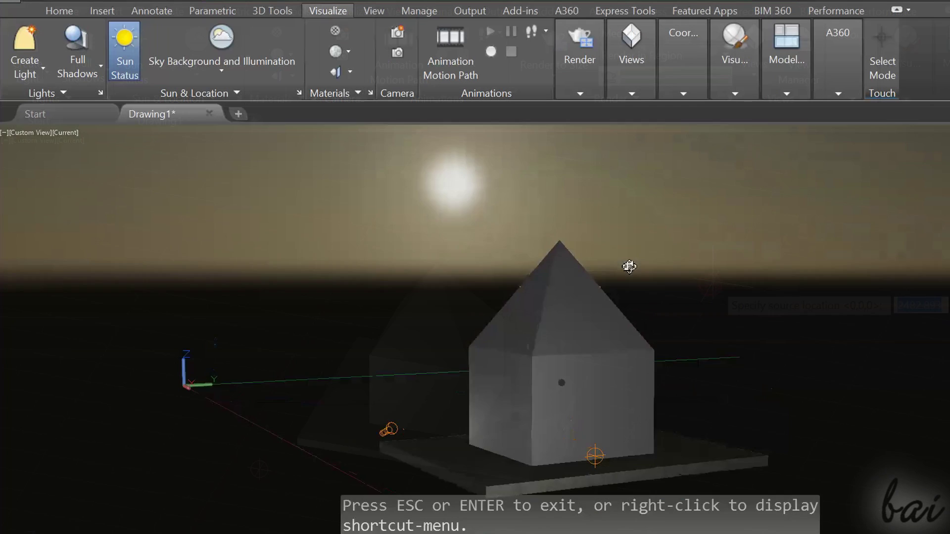
Turn the render environment off and close the Render Environment & Exposure palette
{"action": "left_click_drag", "start_coordinate": [630, 265], "coordinate": [935, 282]}
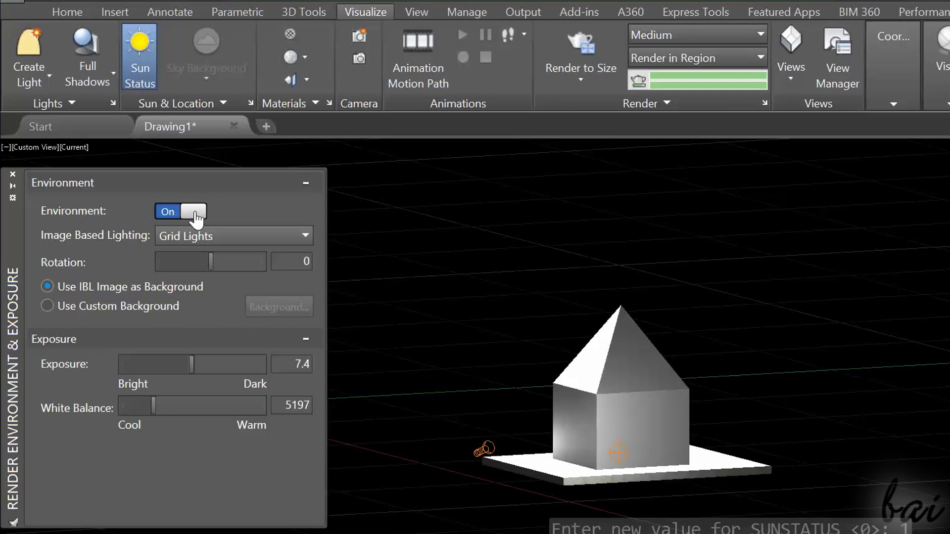
{"action": "left_click", "coordinate": [194, 211]}
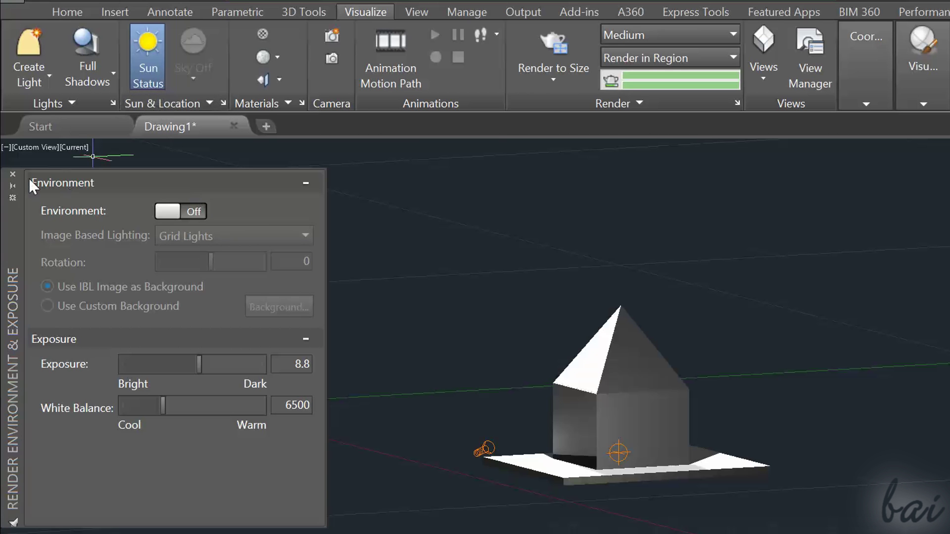
{"action": "left_click", "coordinate": [13, 175]}
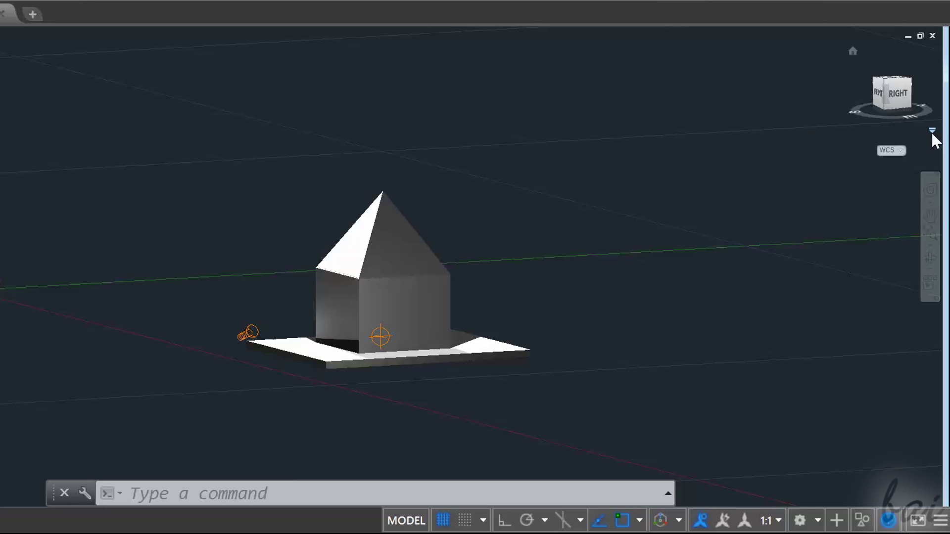
Switch the viewport to perspective projection and orbit round to a side view
{"action": "left_click", "coordinate": [932, 131]}
{"action": "left_click", "coordinate": [868, 185]}
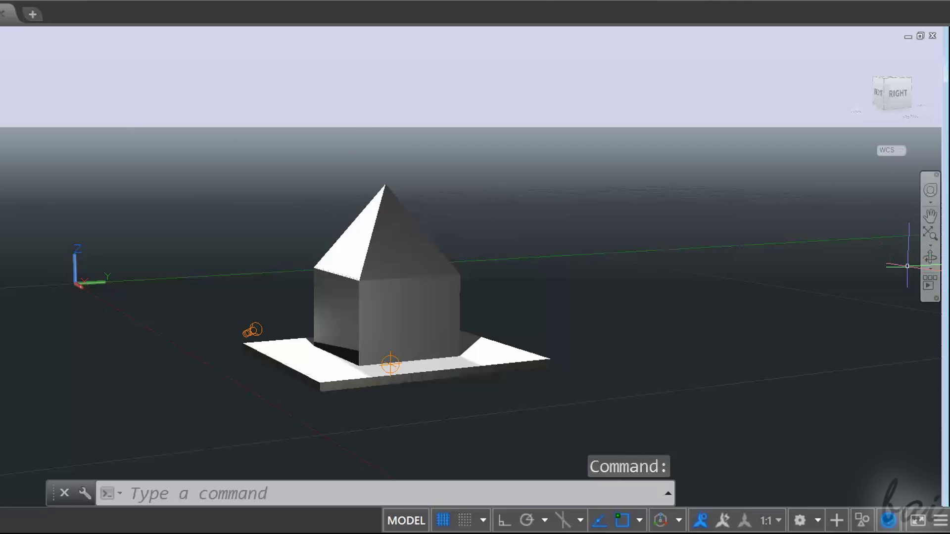
{"action": "left_click", "coordinate": [929, 257]}
{"action": "left_click_drag", "start_coordinate": [861, 242], "coordinate": [787, 240]}
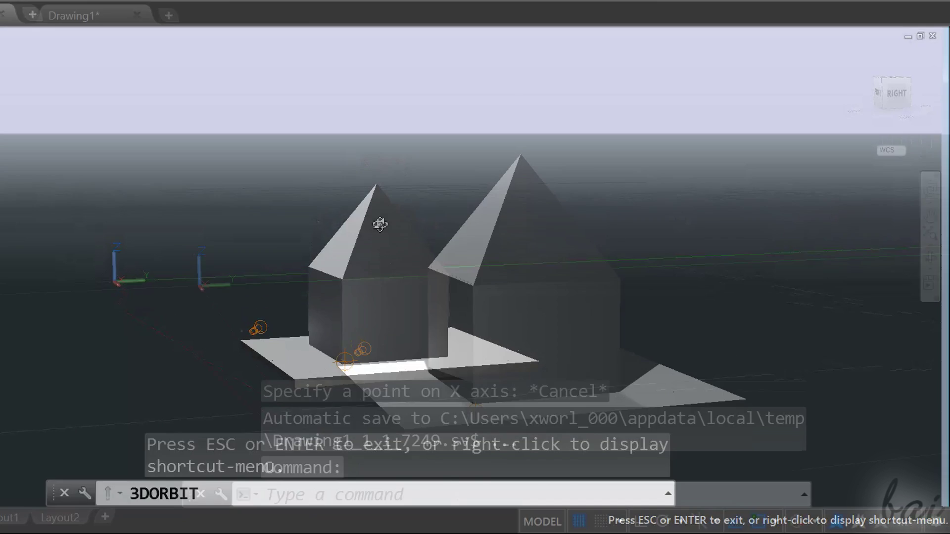
Reorient the UCS by dragging its Z-axis grip to a new direction
{"action": "left_click", "coordinate": [196, 257]}
{"action": "left_click", "coordinate": [201, 262]}
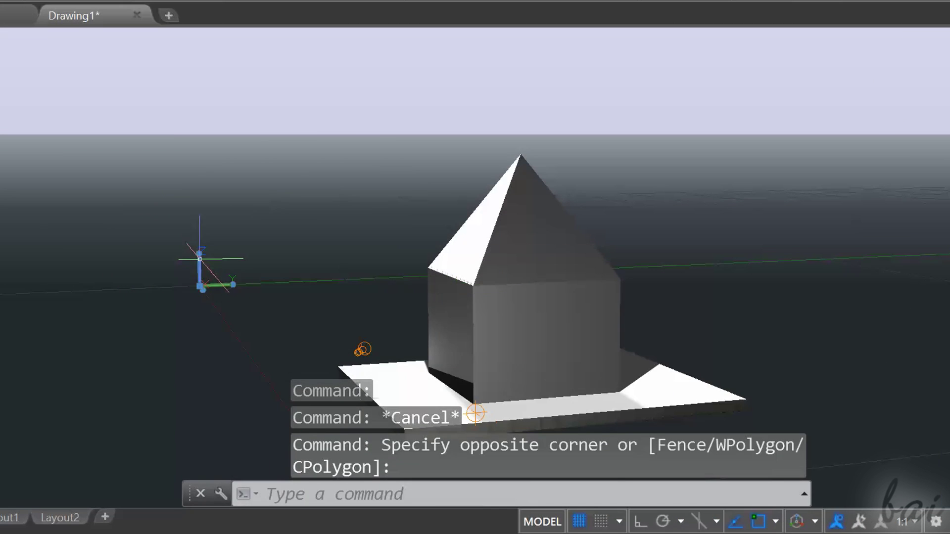
{"action": "left_click", "coordinate": [197, 255]}
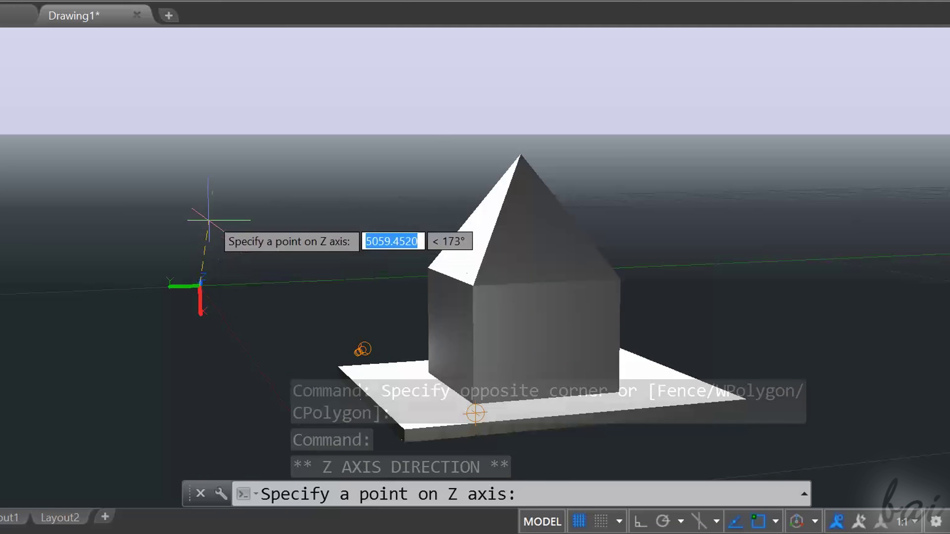
{"action": "left_click", "coordinate": [176, 188]}
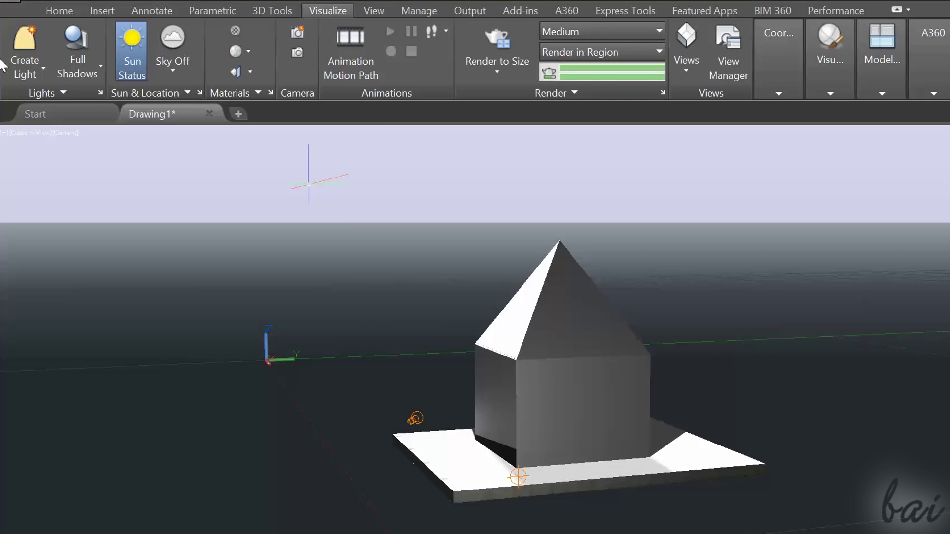
Set the sky to Sky Background and Illumination and orbit to see the sun glow
{"action": "left_click", "coordinate": [183, 65]}
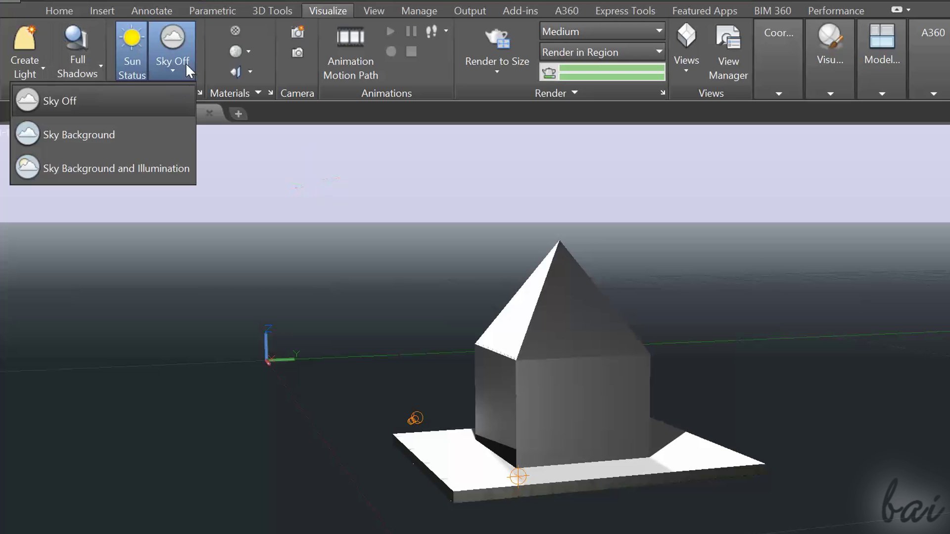
{"action": "left_click", "coordinate": [117, 169]}
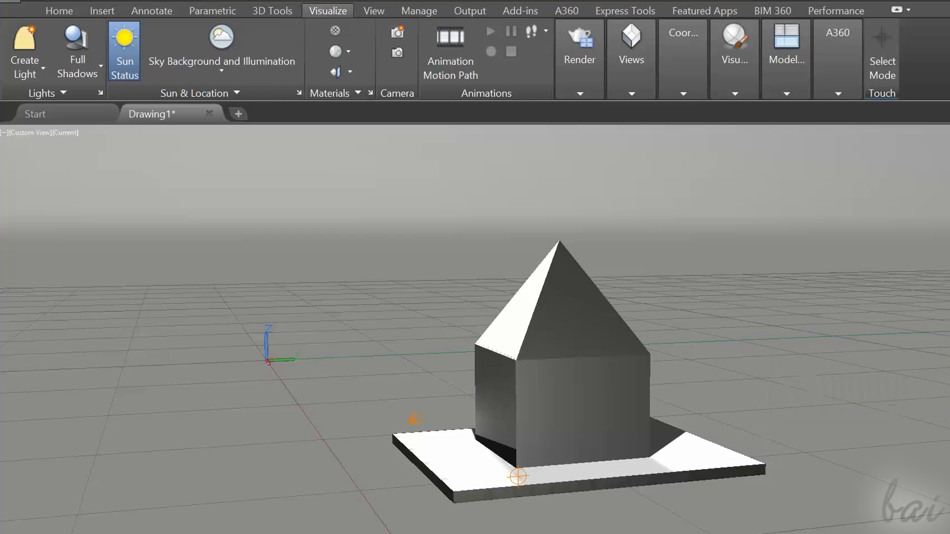
{"action": "left_click_drag", "start_coordinate": [881, 302], "coordinate": [590, 85]}
Render in Region with a window spanning from the sun down to the house
{"action": "left_click", "coordinate": [590, 85]}
{"action": "left_click", "coordinate": [475, 133]}
{"action": "left_click", "coordinate": [238, 165]}
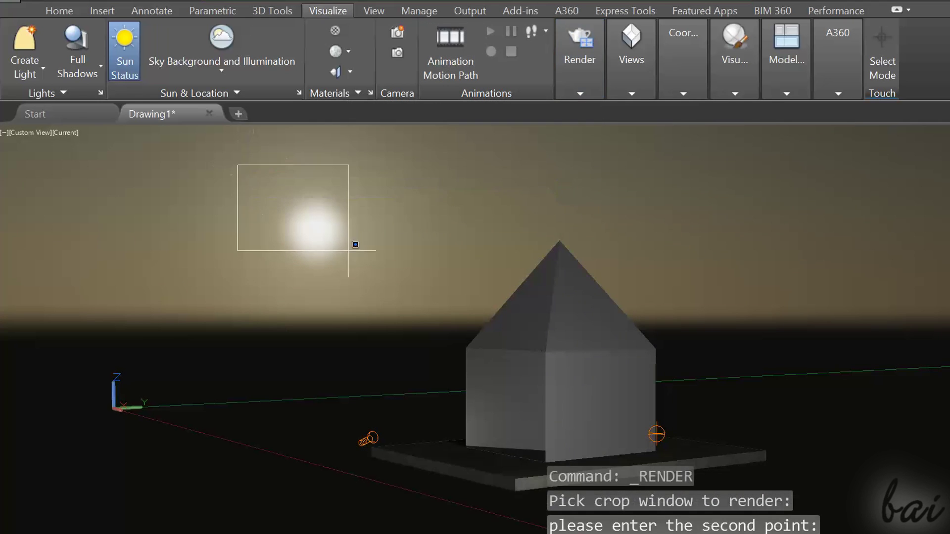
{"action": "left_click", "coordinate": [586, 490]}
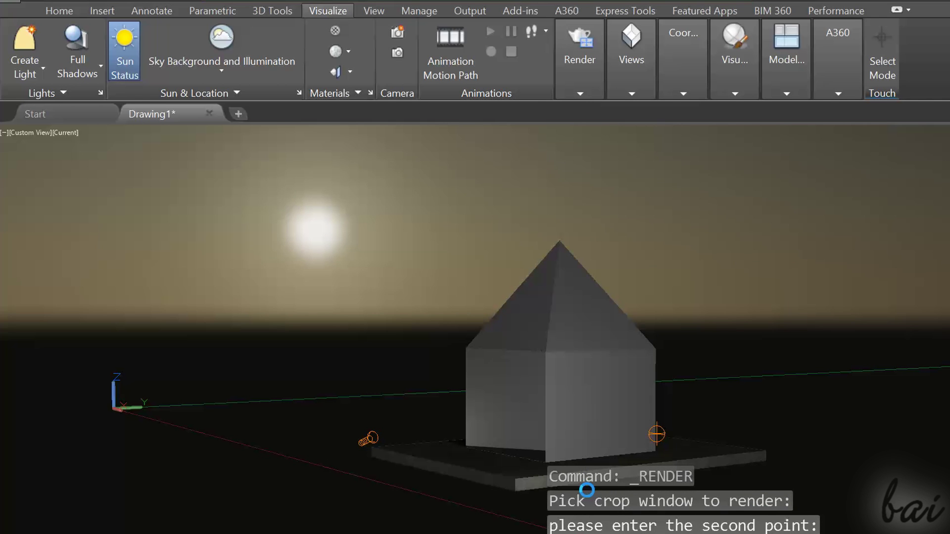